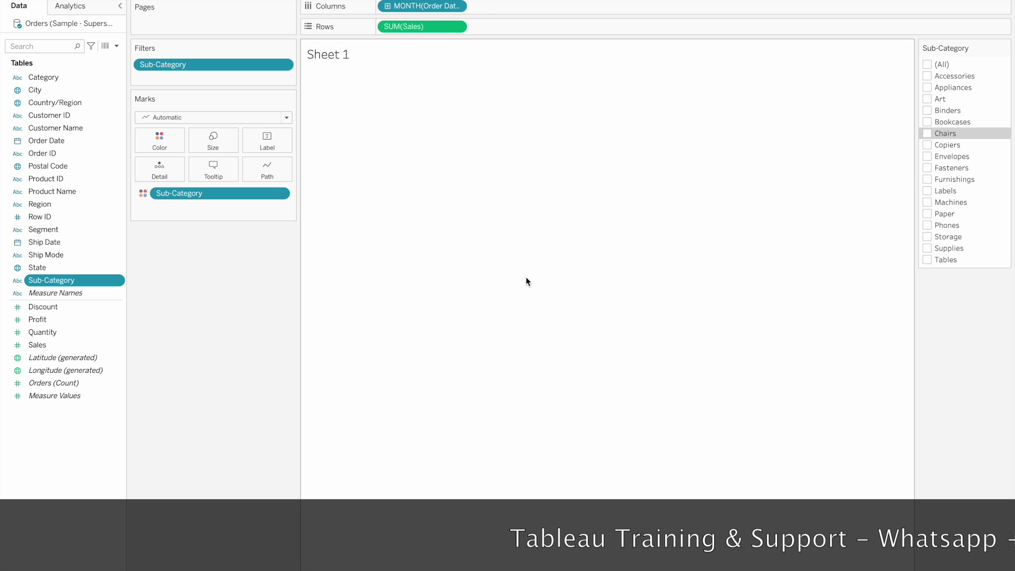
Step: Tick Accessories, Appliances and Art, then (All), in the Sub-Category filter card
{"action": "left_click", "coordinate": [928, 76]}
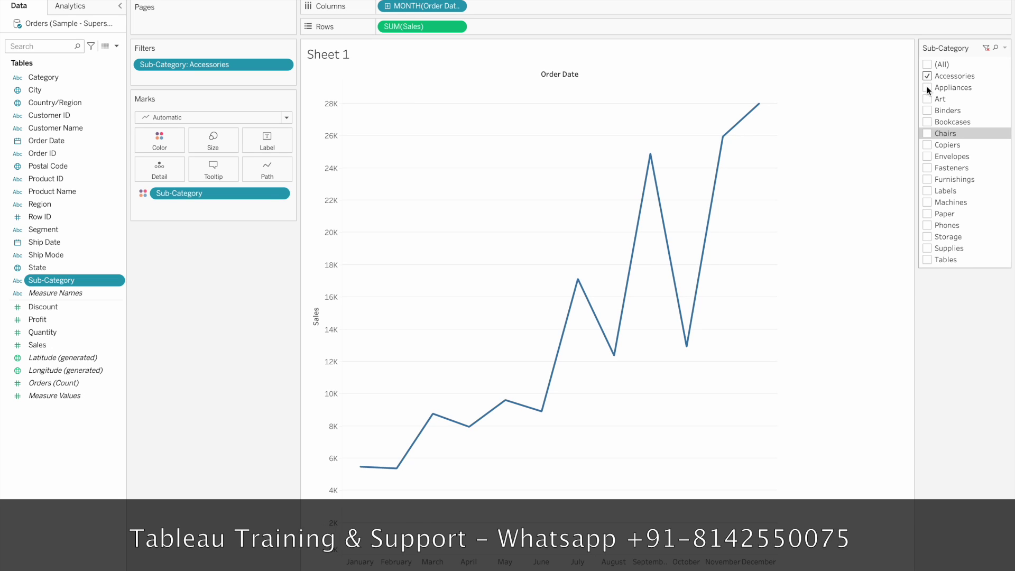
{"action": "left_click", "coordinate": [928, 87]}
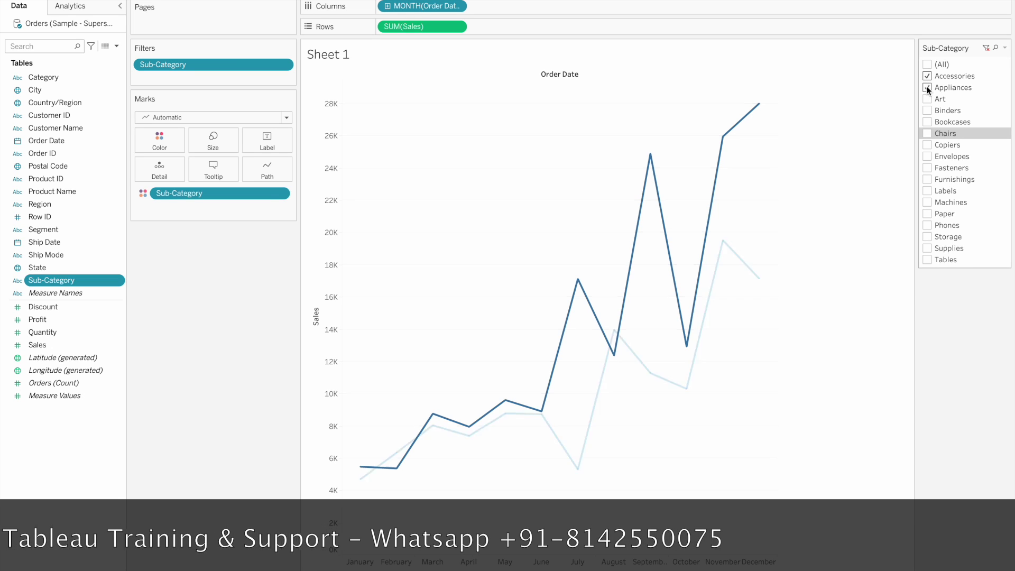
{"action": "left_click", "coordinate": [925, 100]}
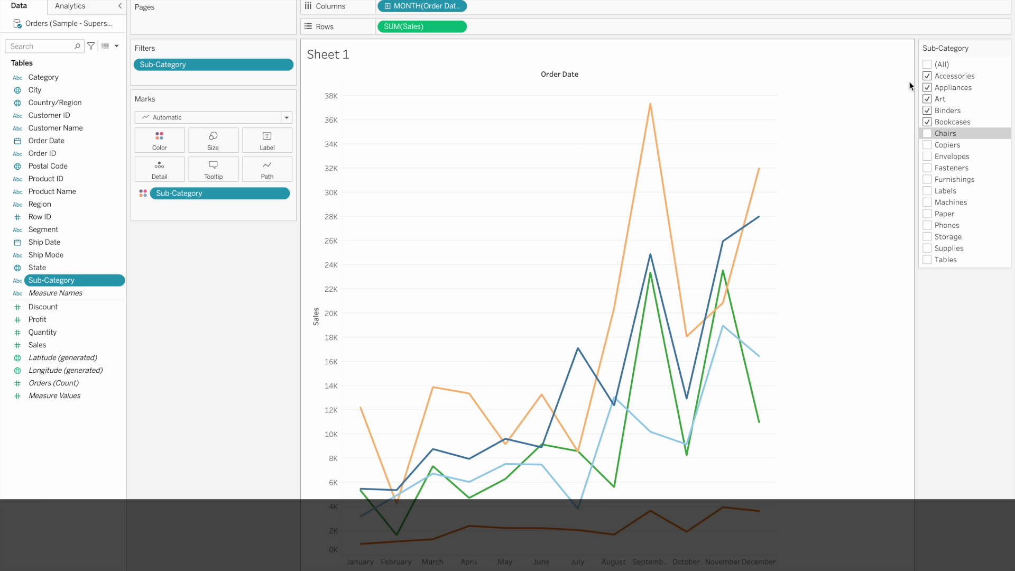
{"action": "left_click", "coordinate": [929, 65]}
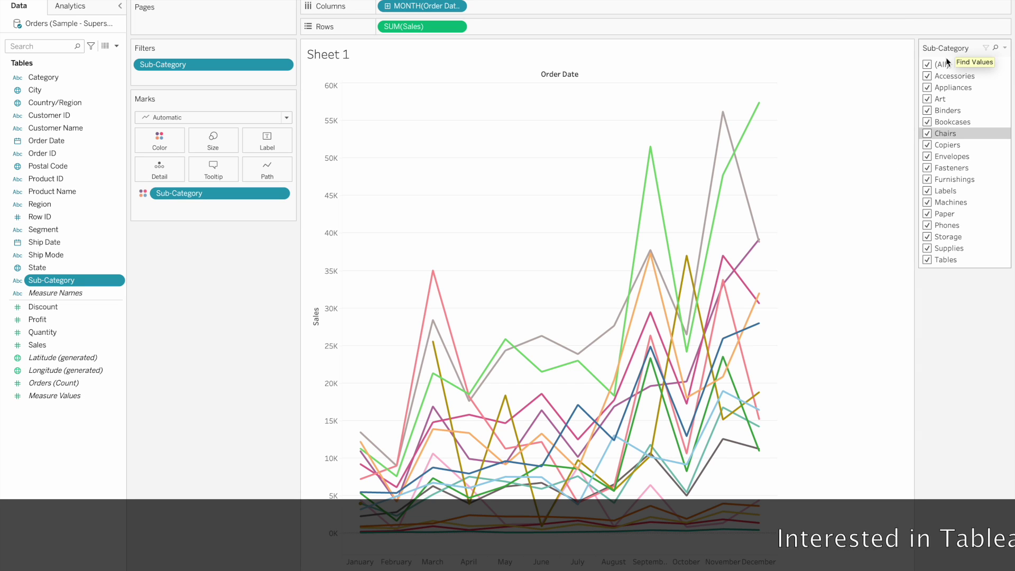
Step: Untick Appliances, re-check (All), and start a new blank worksheet
{"action": "left_click", "coordinate": [927, 88]}
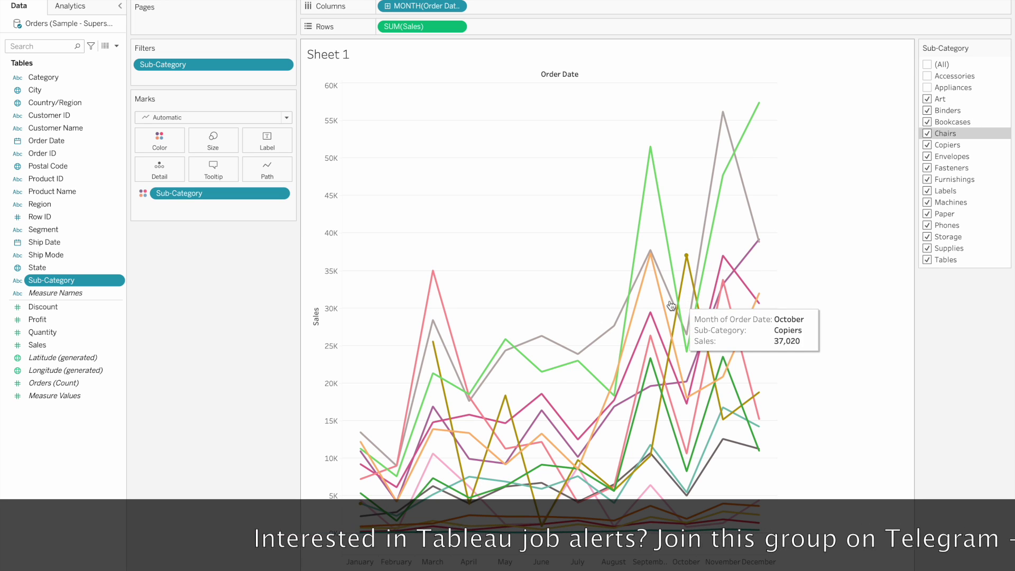
{"action": "left_click", "coordinate": [928, 65]}
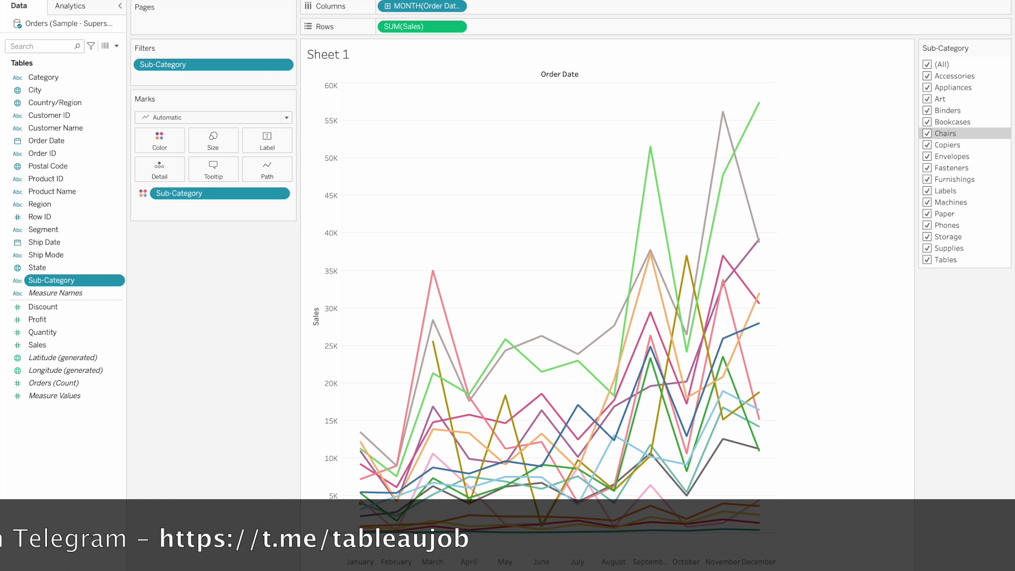
{"action": "key", "text": "ctrl+m"}
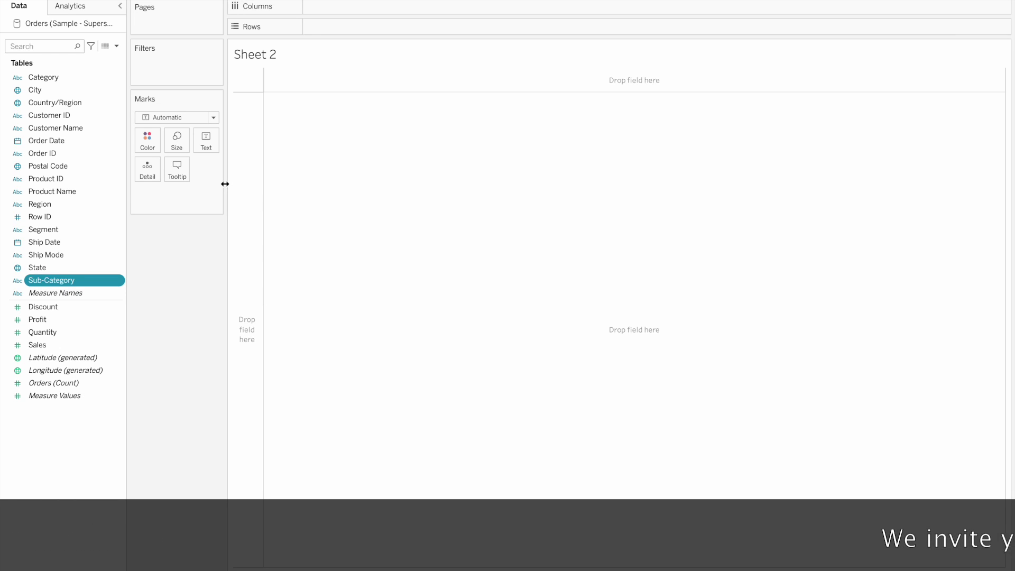
Step: Widen both side panes and place Sub-Category on the Rows shelf of Sheet 2
{"action": "left_click_drag", "start_coordinate": [226, 184], "coordinate": [296, 180]}
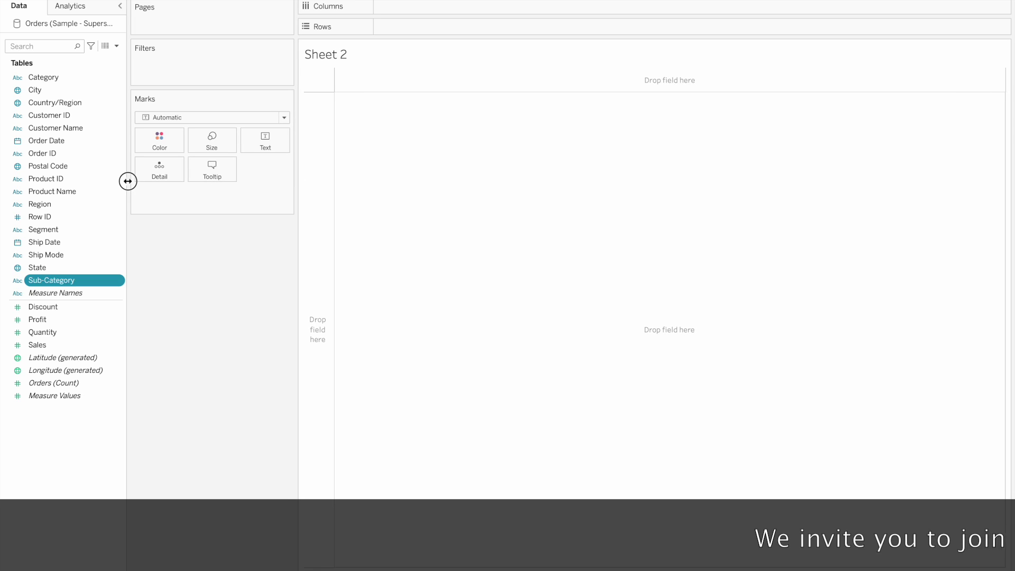
{"action": "left_click_drag", "start_coordinate": [128, 182], "coordinate": [206, 181]}
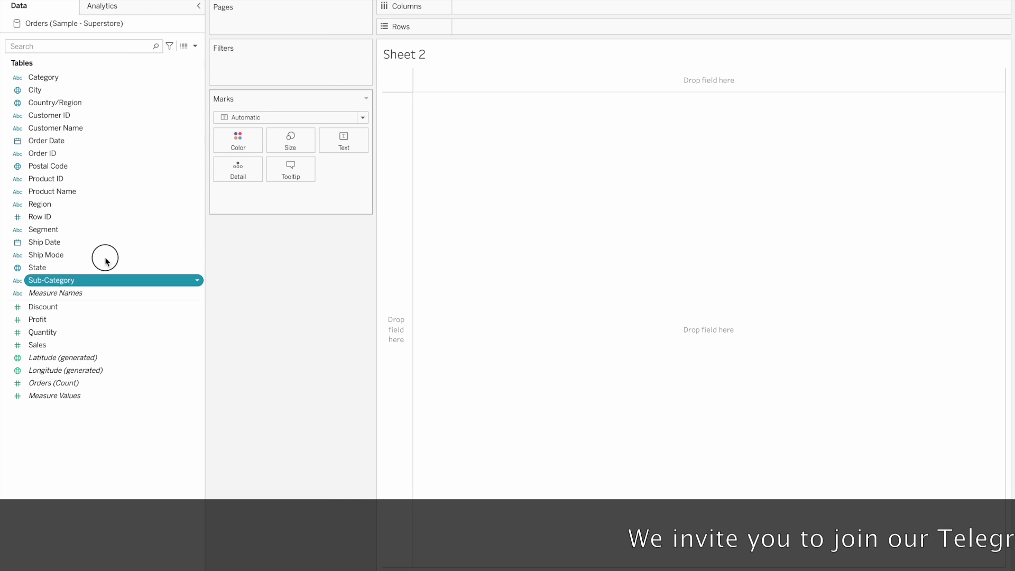
{"action": "left_click_drag", "start_coordinate": [105, 260], "coordinate": [502, 24]}
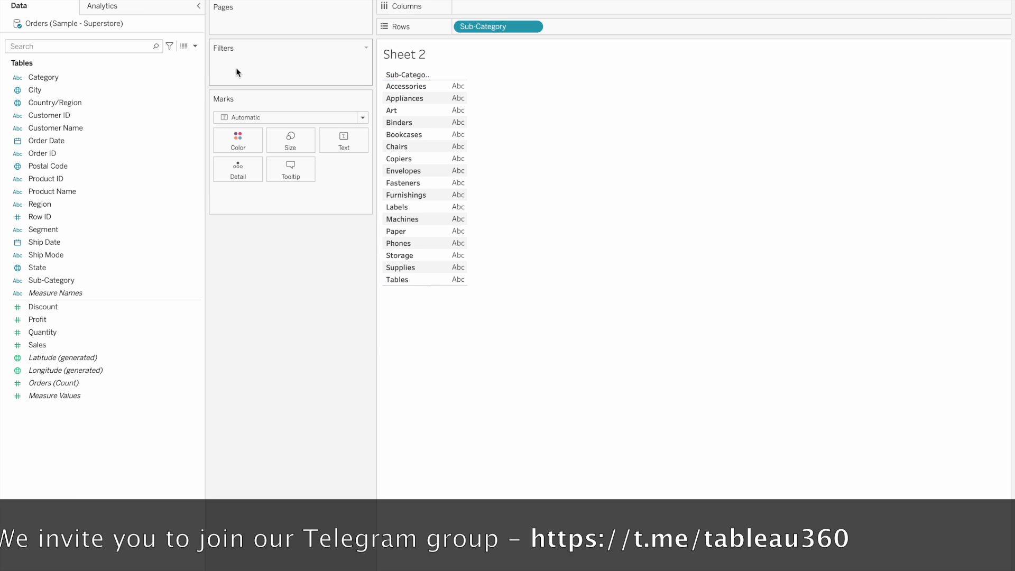
{"action": "left_click", "coordinate": [195, 45]}
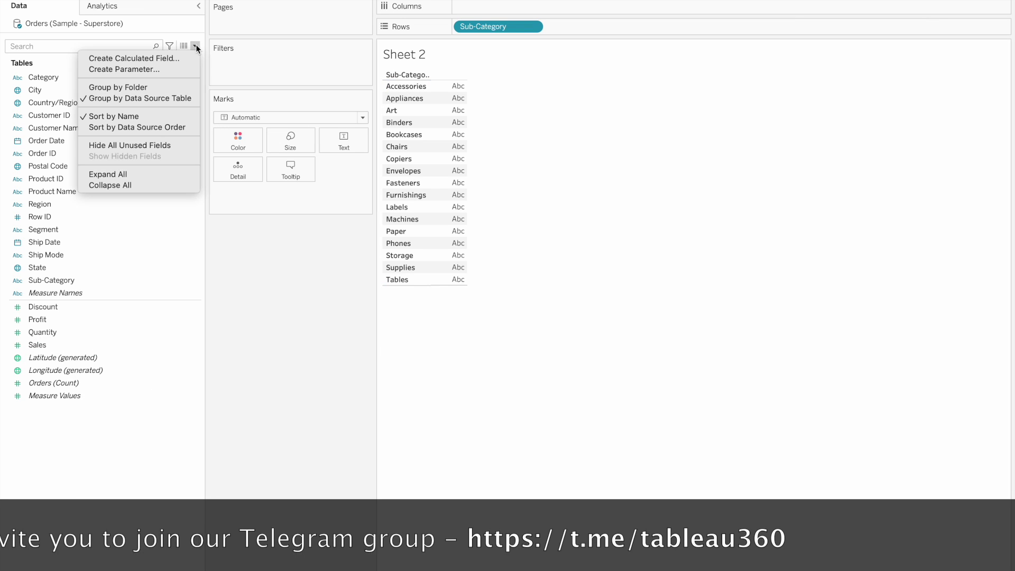
Step: Start a new calculated field with the formula COUNTD([Sub-Category])
{"action": "left_click", "coordinate": [162, 60]}
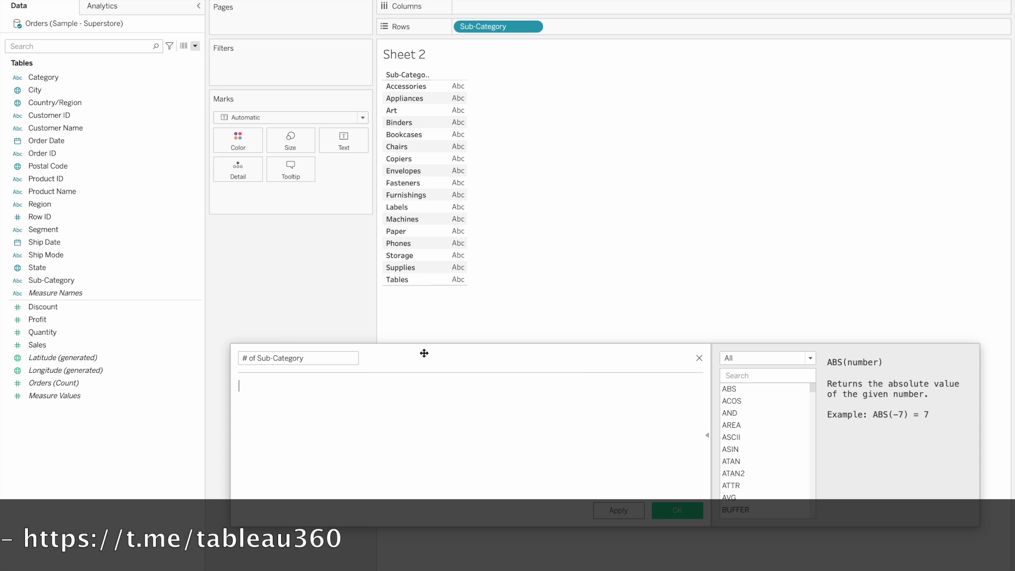
{"action": "type", "text": "countd"}
{"action": "key", "text": "Return"}
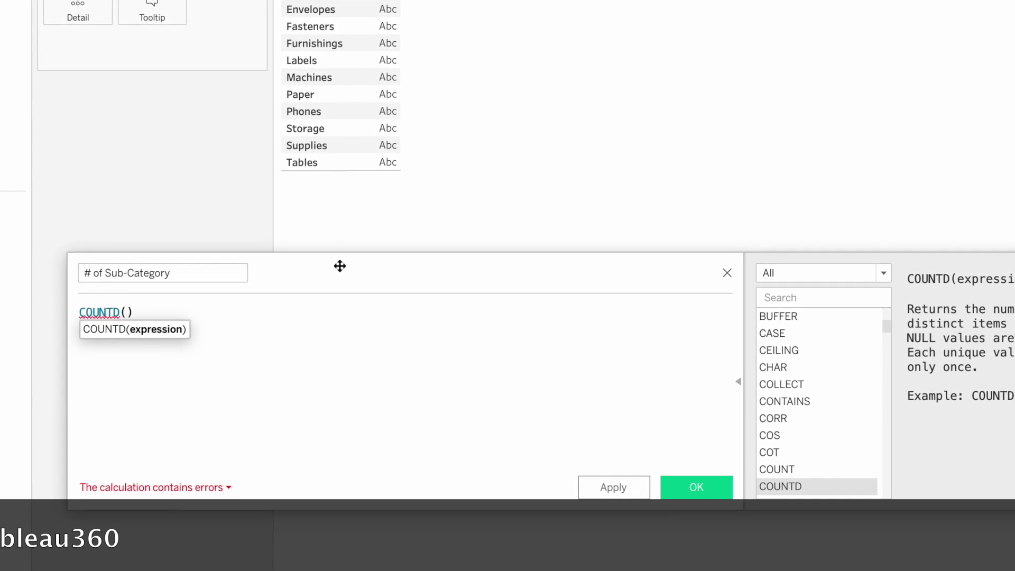
{"action": "type", "text": "re"}
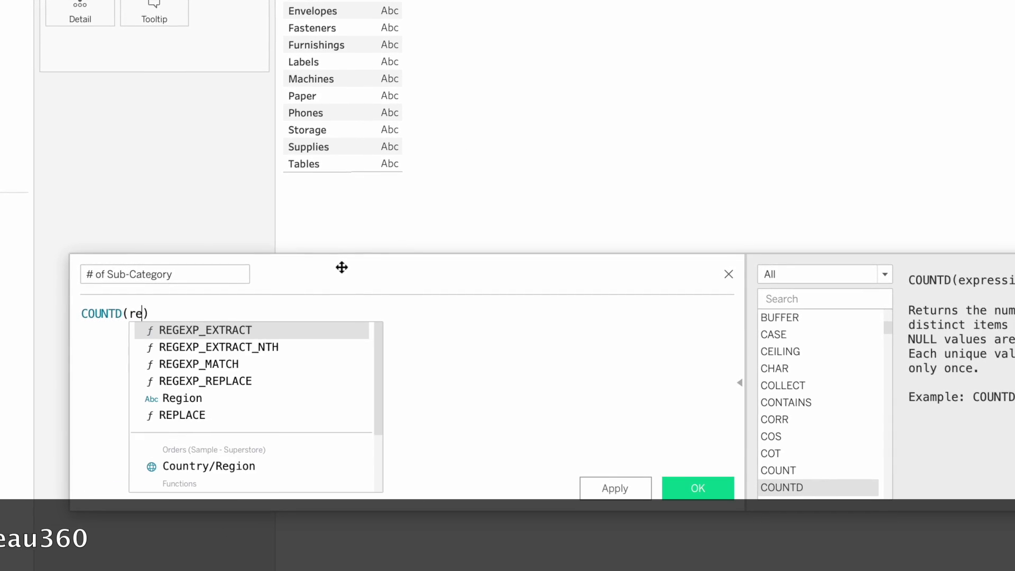
{"action": "key", "text": "BackSpace"}
{"action": "key", "text": "BackSpace"}
{"action": "type", "text": "sub"}
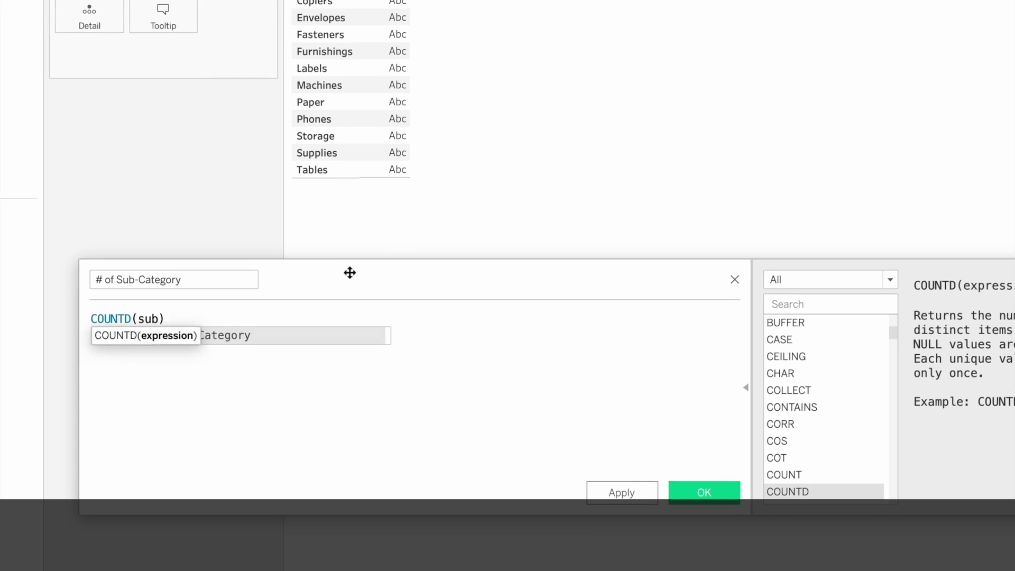
{"action": "key", "text": "Return"}
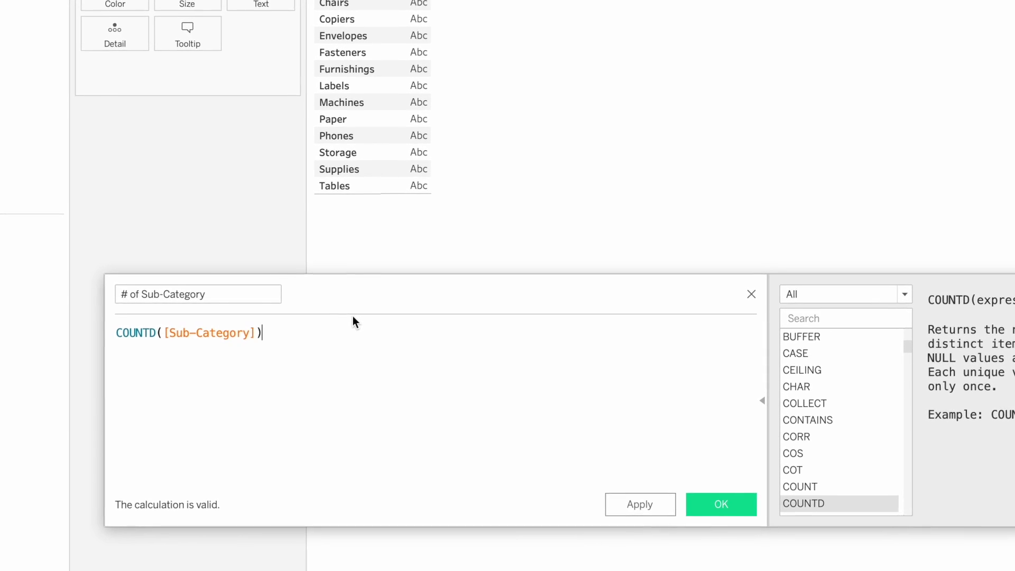
{"action": "type", "text": ")"}
Step: Wrap it as {FIXED : COUNTD([Sub-Category])} and save it as # of Sub-Category
{"action": "left_click", "coordinate": [137, 344]}
{"action": "type", "text": "{"}
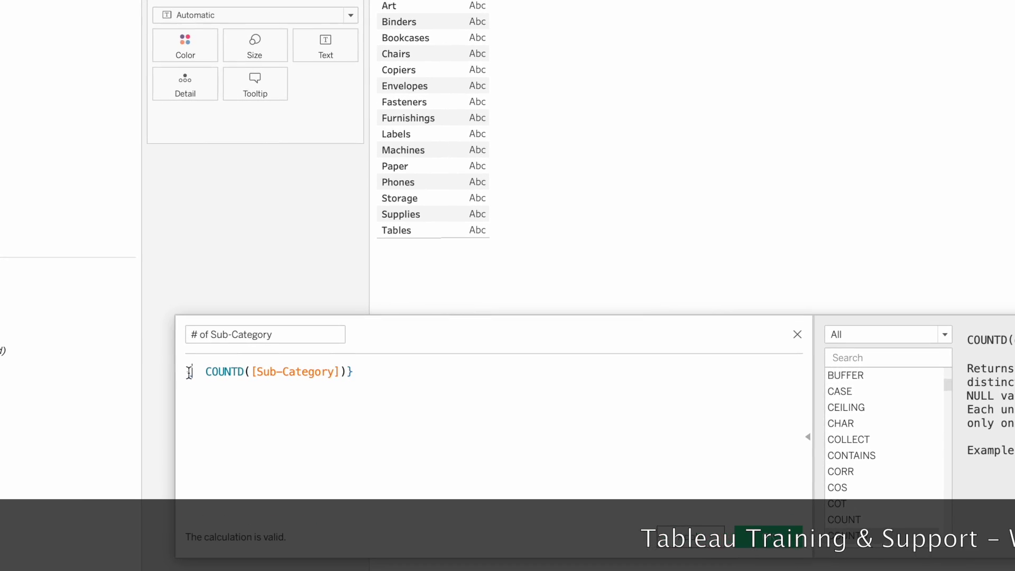
{"action": "type", "text": "  fix"}
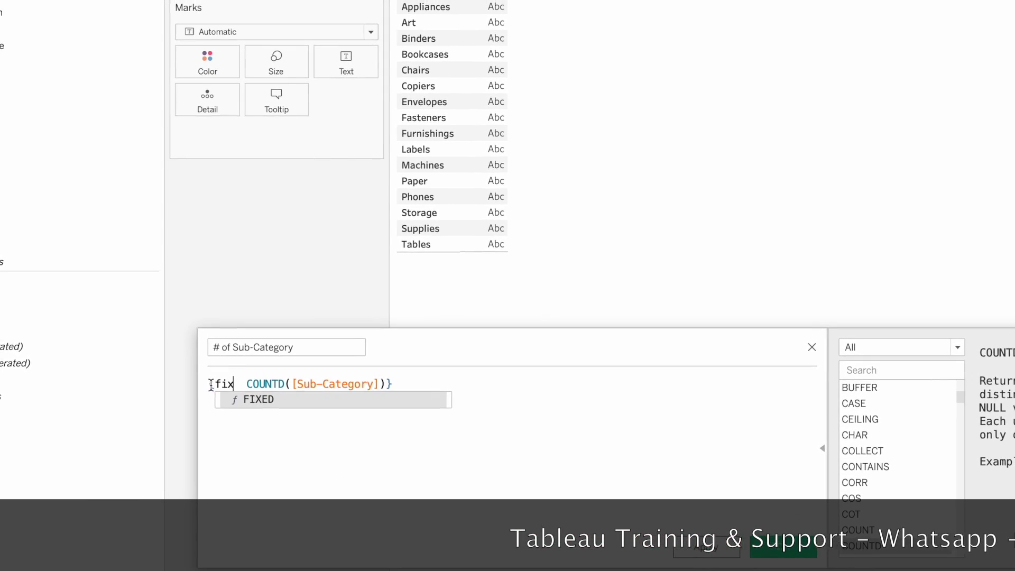
{"action": "key", "text": "Return"}
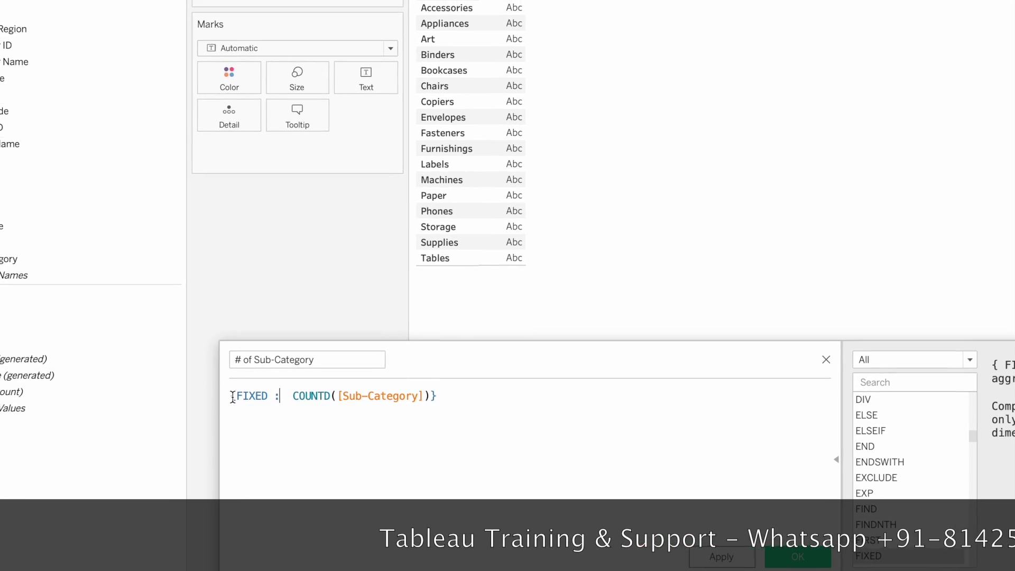
{"action": "type", "text": ":"}
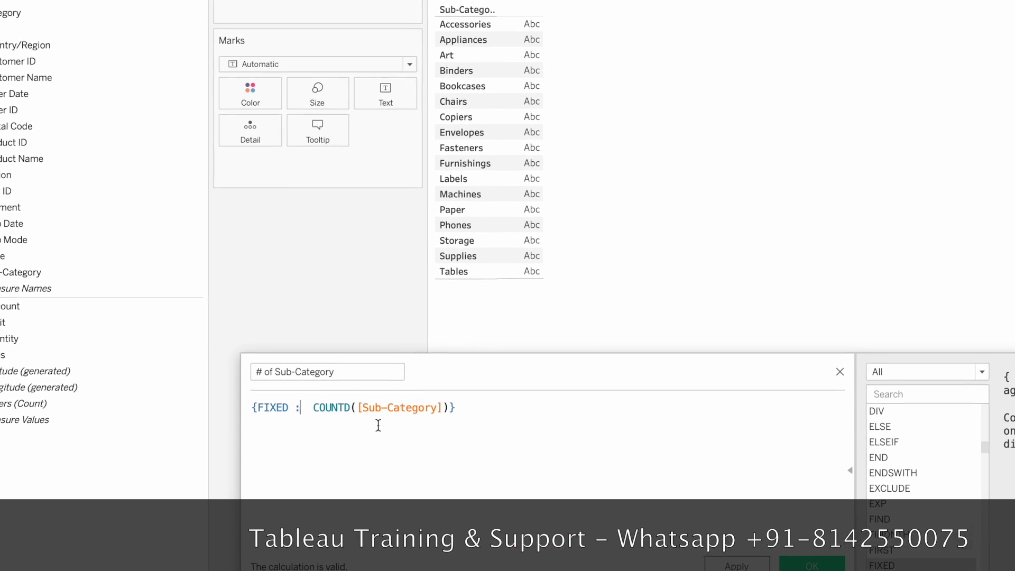
{"action": "left_click", "coordinate": [822, 569]}
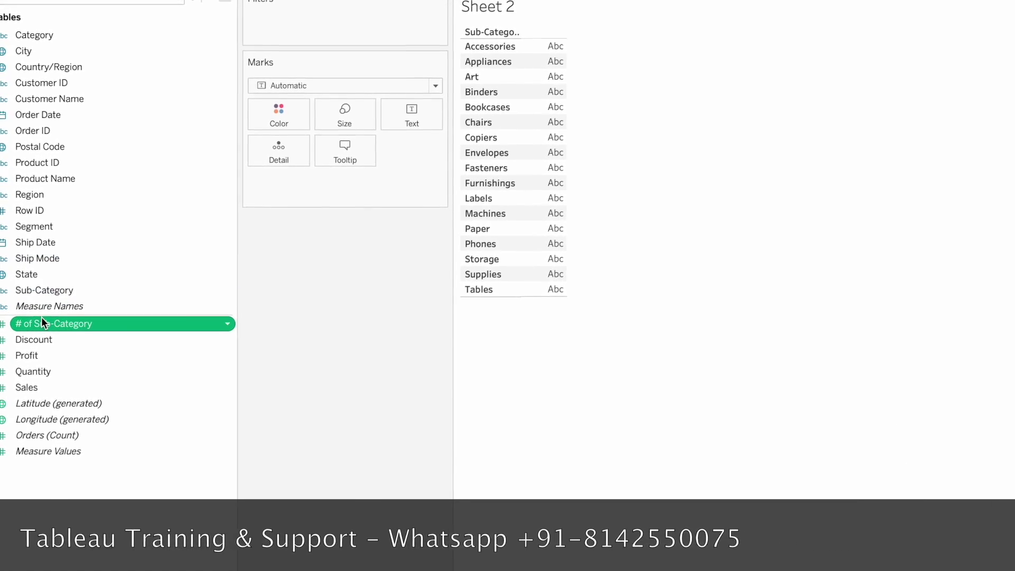
Step: Put # of Sub-Category on Text in the Marks card to show it per row
{"action": "left_click_drag", "start_coordinate": [42, 323], "coordinate": [417, 122]}
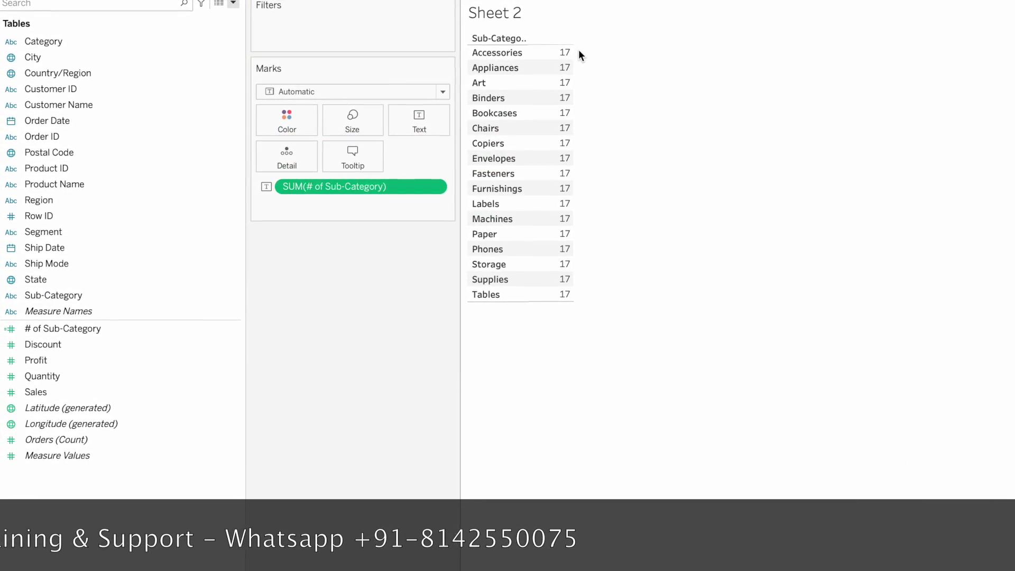
{"action": "left_click", "coordinate": [174, 102]}
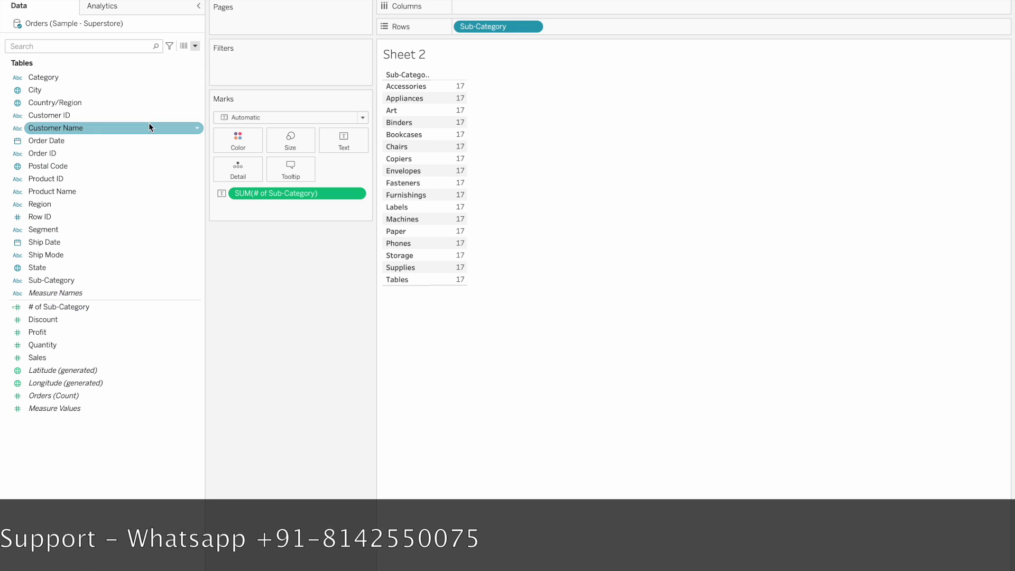
{"action": "left_click", "coordinate": [69, 91]}
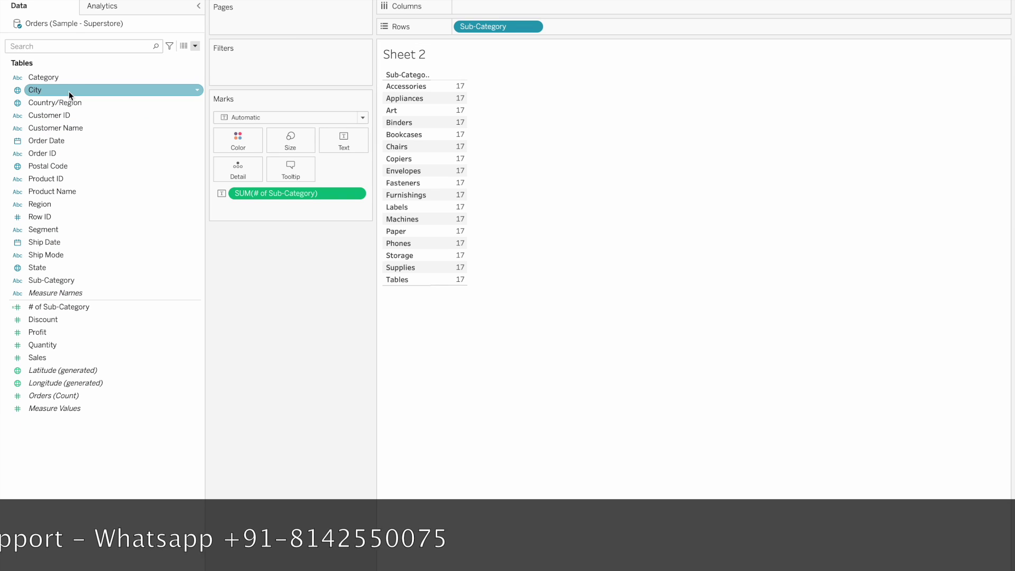
{"action": "left_click_drag", "start_coordinate": [69, 91], "coordinate": [91, 96]}
Step: Try Category on Rows, then remove Category and Sub-Category so only 17 remains
{"action": "left_click", "coordinate": [37, 78]}
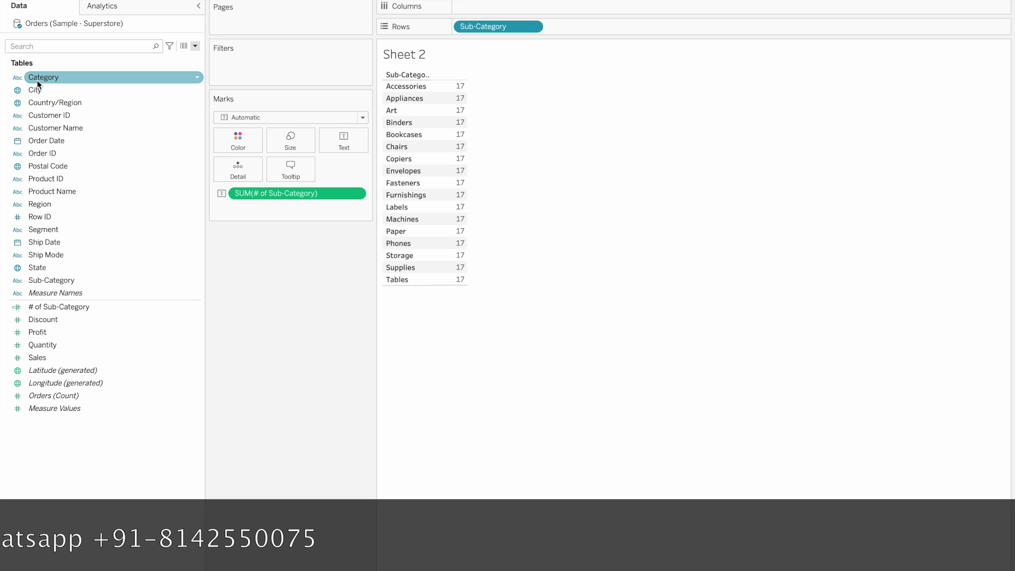
{"action": "left_click_drag", "start_coordinate": [37, 79], "coordinate": [453, 29]}
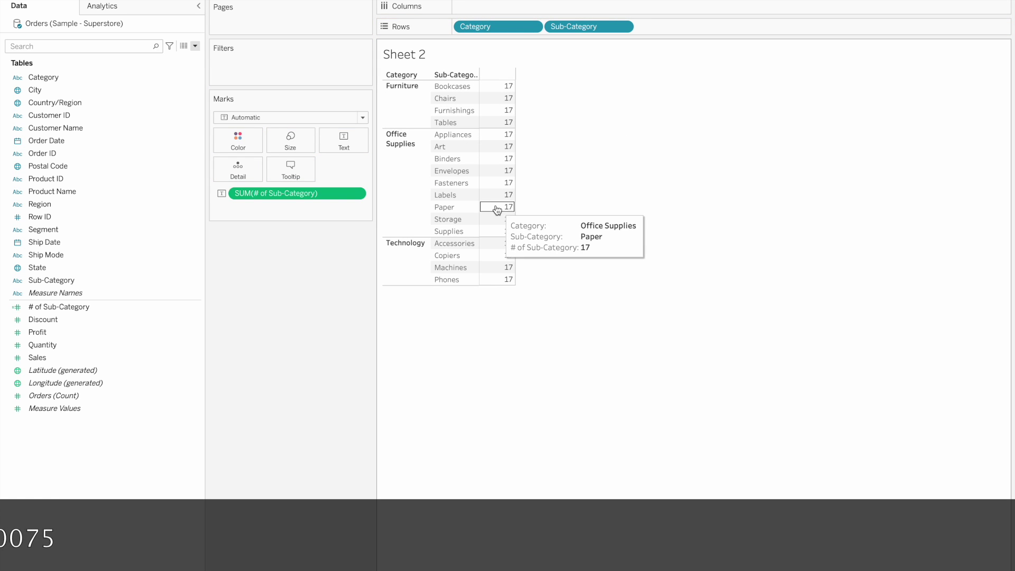
{"action": "left_click_drag", "start_coordinate": [481, 31], "coordinate": [317, 321]}
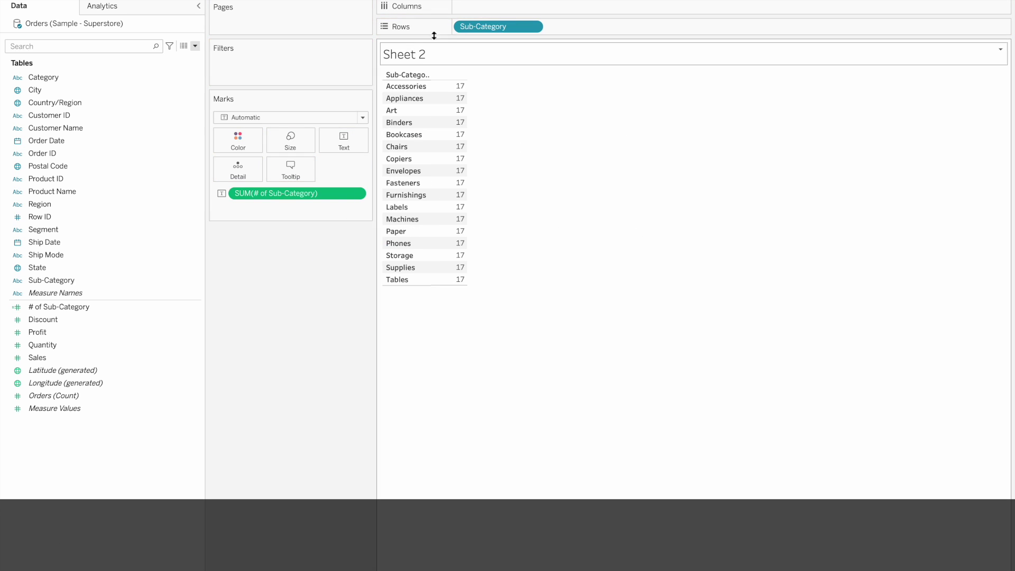
{"action": "left_click_drag", "start_coordinate": [477, 24], "coordinate": [278, 290]}
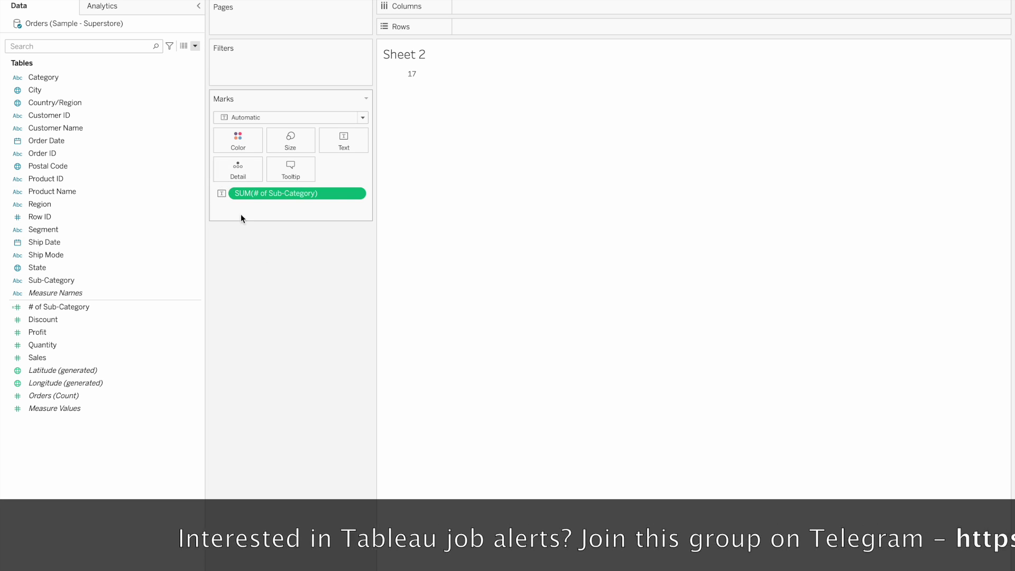
{"action": "left_click", "coordinate": [66, 52]}
{"action": "type", "text": "s"}
{"action": "key", "text": "BackSpace"}
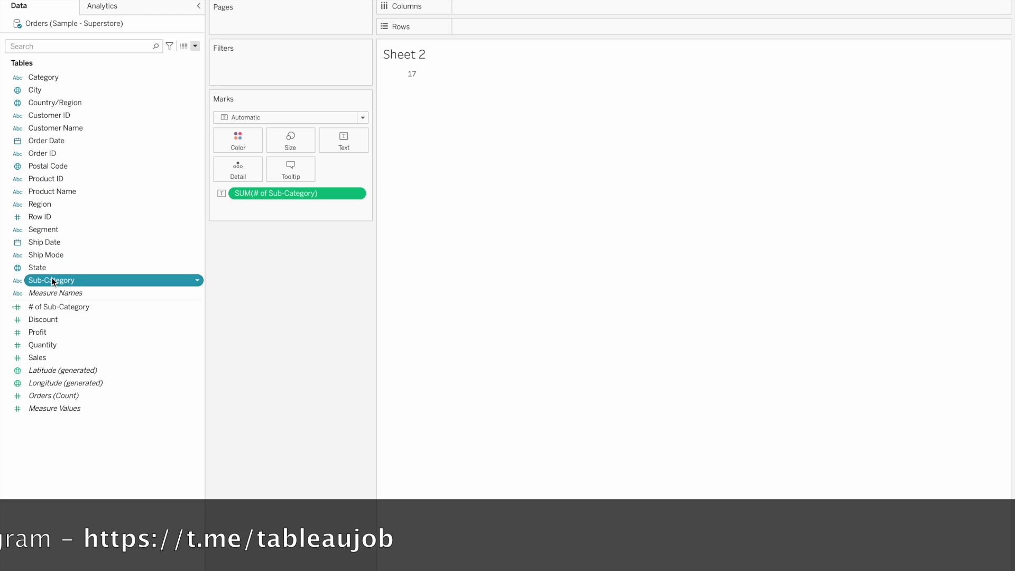
{"action": "right_click", "coordinate": [53, 282]}
Step: Create Sub-Category Set from Sub-Category using the Use all option
{"action": "mouse_move", "coordinate": [94, 370]}
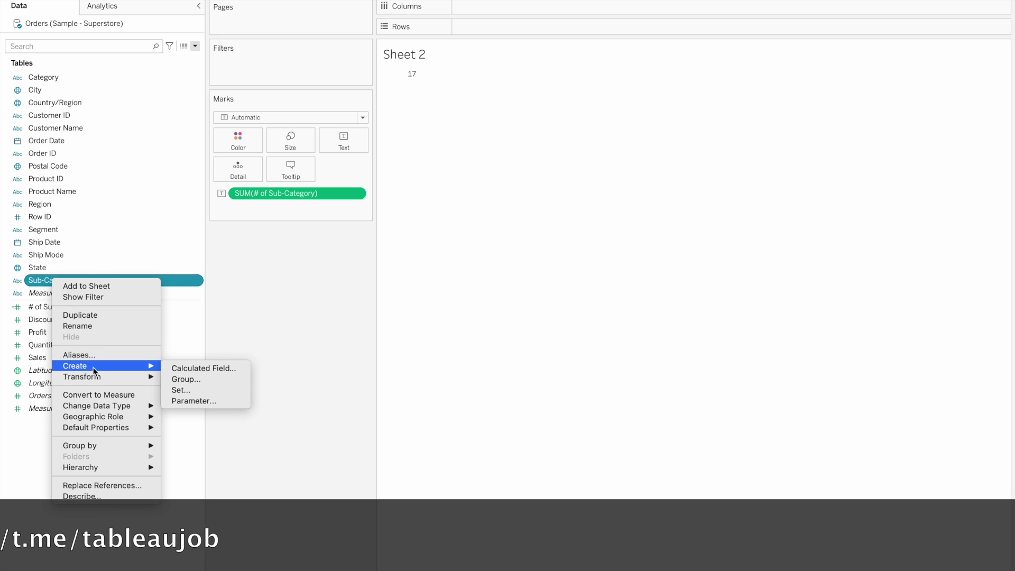
{"action": "left_click", "coordinate": [199, 390]}
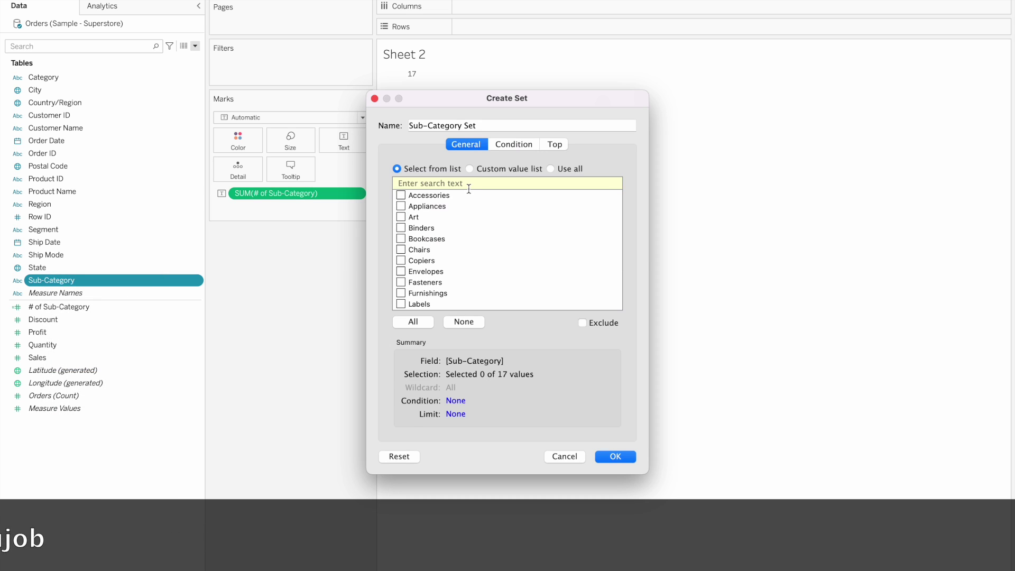
{"action": "left_click", "coordinate": [550, 168]}
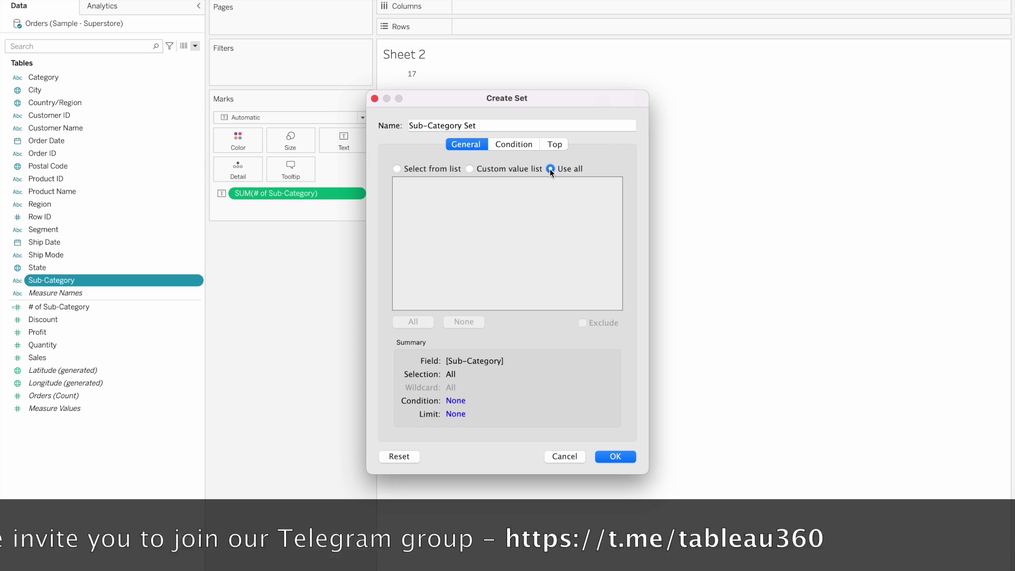
{"action": "left_click", "coordinate": [614, 457]}
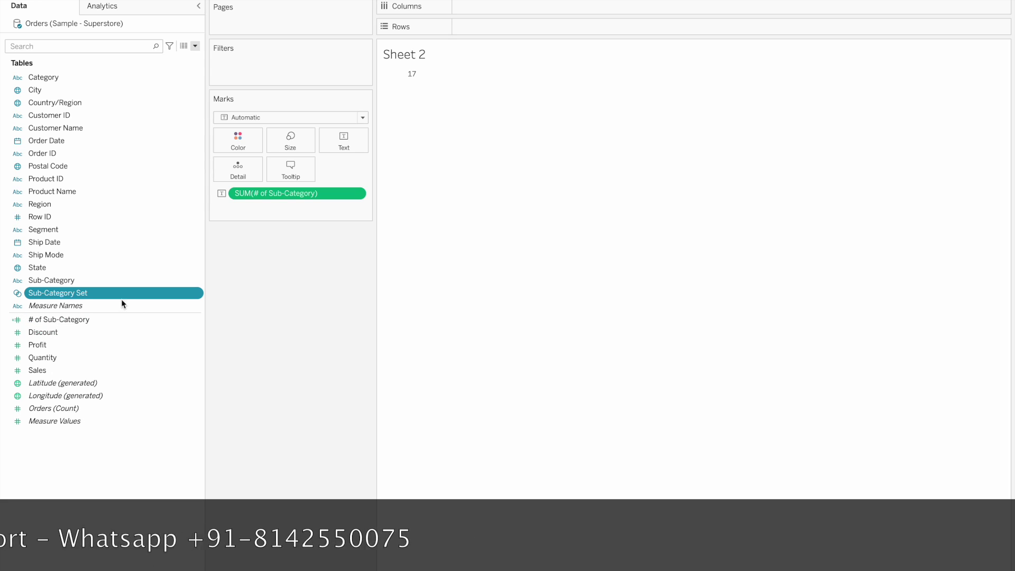
{"action": "right_click", "coordinate": [106, 292]}
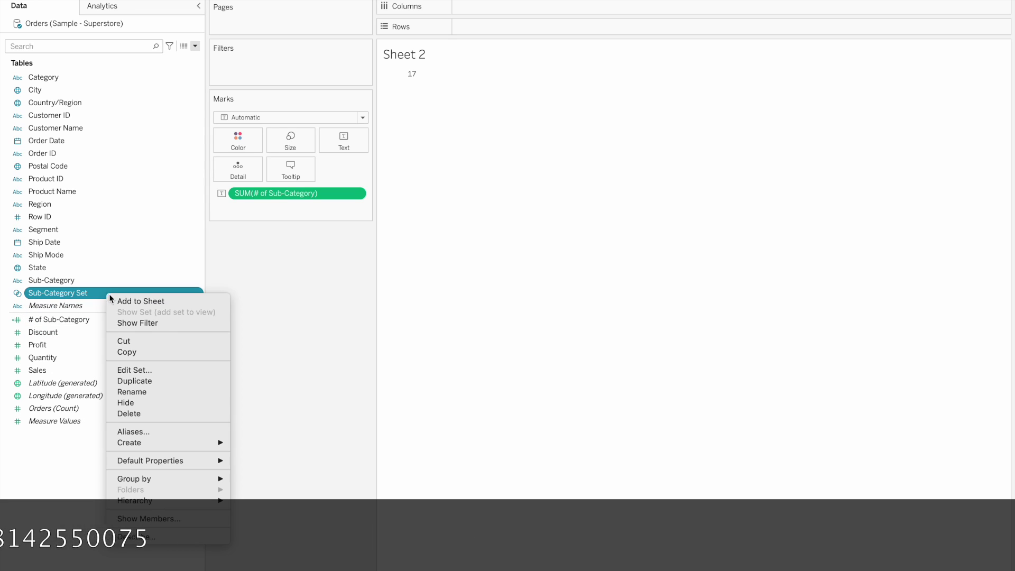
Step: Show the Sub-Category Set filter and put Sub-Category back on Rows
{"action": "left_click", "coordinate": [157, 326]}
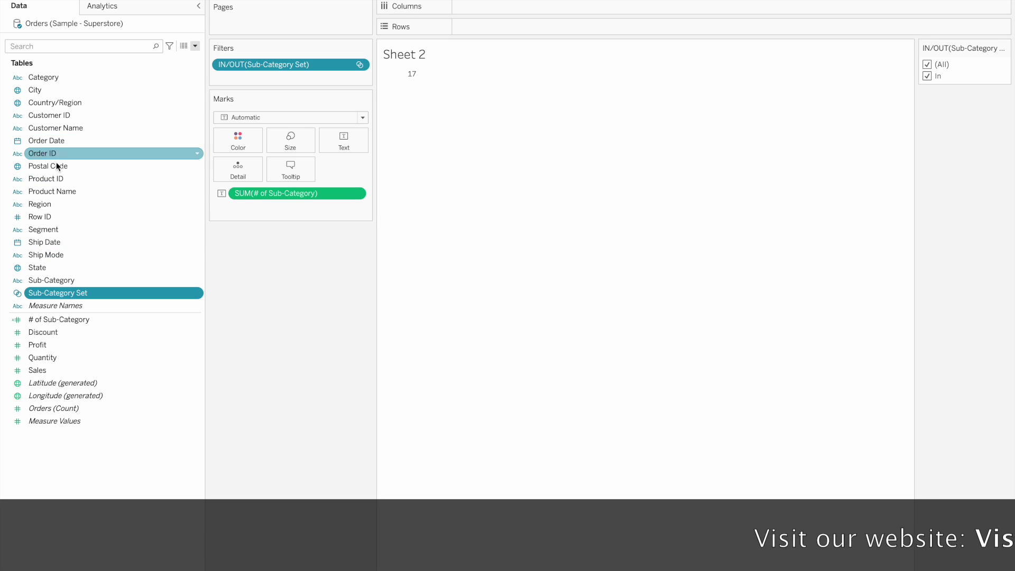
{"action": "left_click_drag", "start_coordinate": [55, 280], "coordinate": [511, 27]}
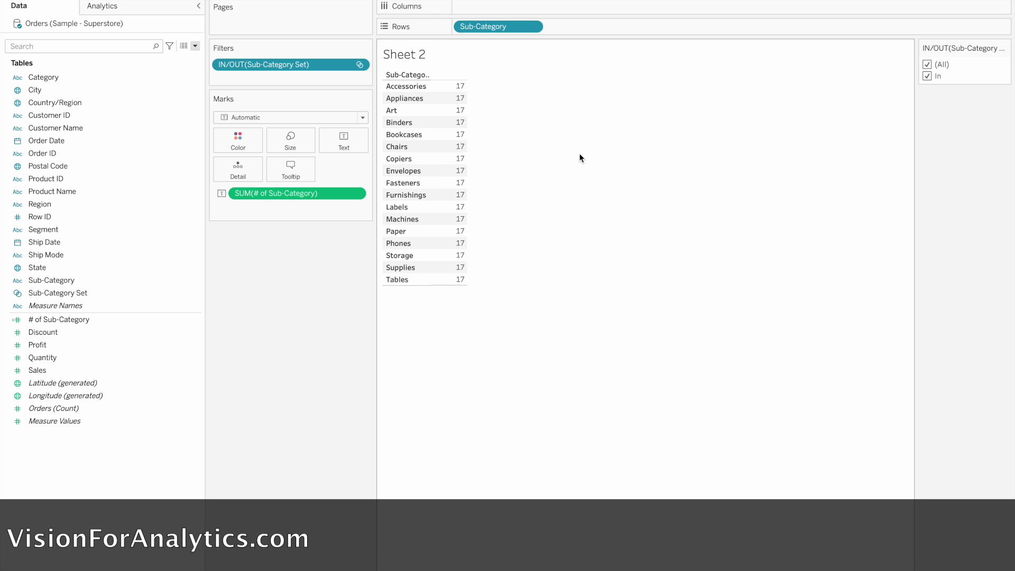
Step: Show the set's member card and try ticking Accessories, Art and Binders
{"action": "right_click", "coordinate": [350, 63]}
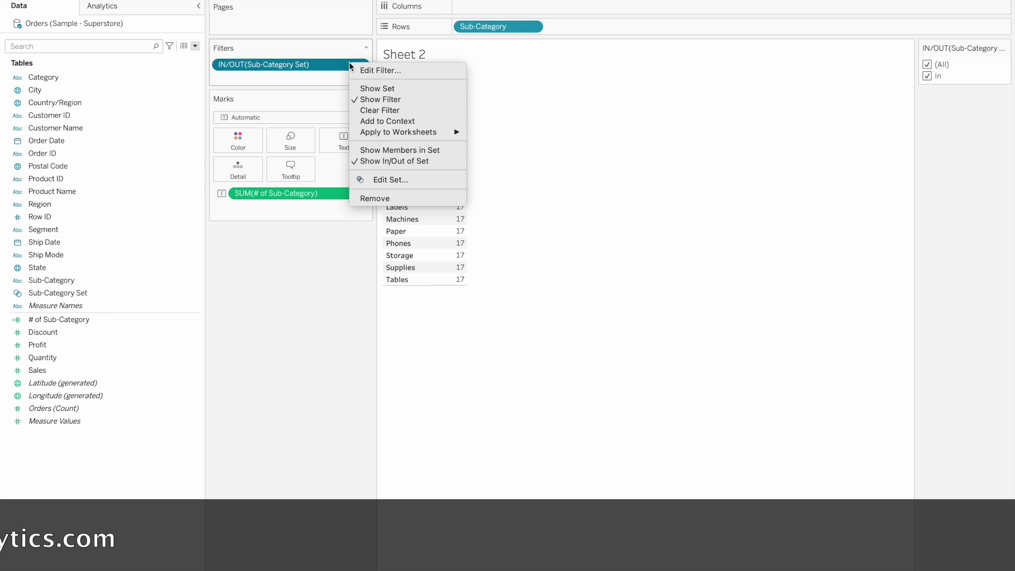
{"action": "left_click", "coordinate": [371, 88]}
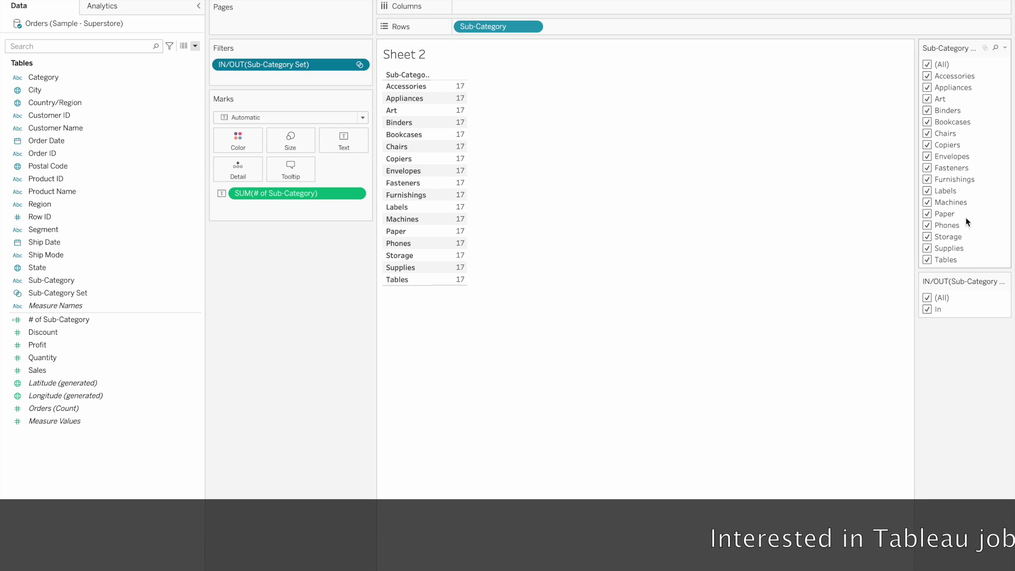
{"action": "left_click", "coordinate": [928, 65]}
{"action": "left_click", "coordinate": [928, 76]}
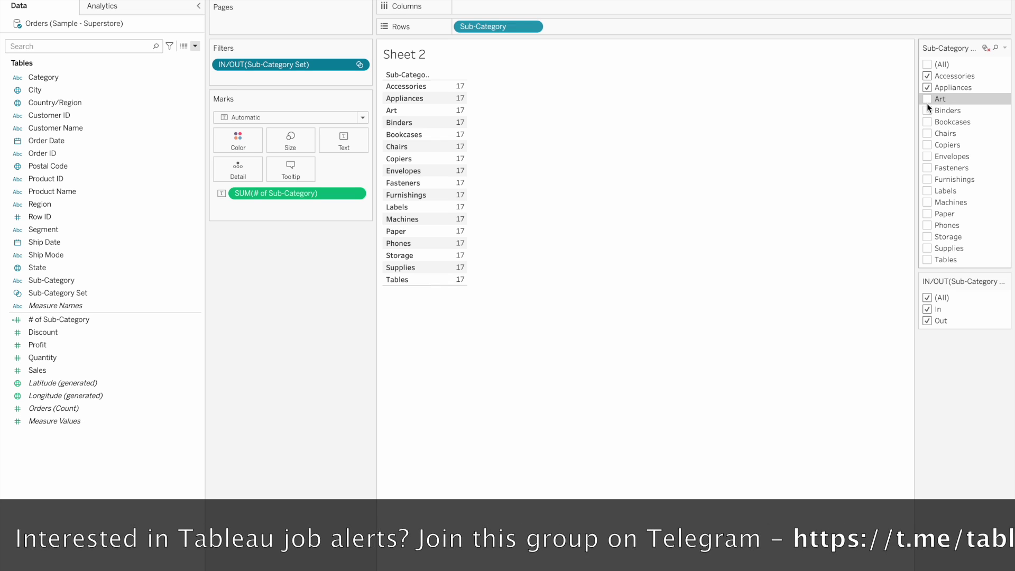
{"action": "left_click", "coordinate": [927, 99]}
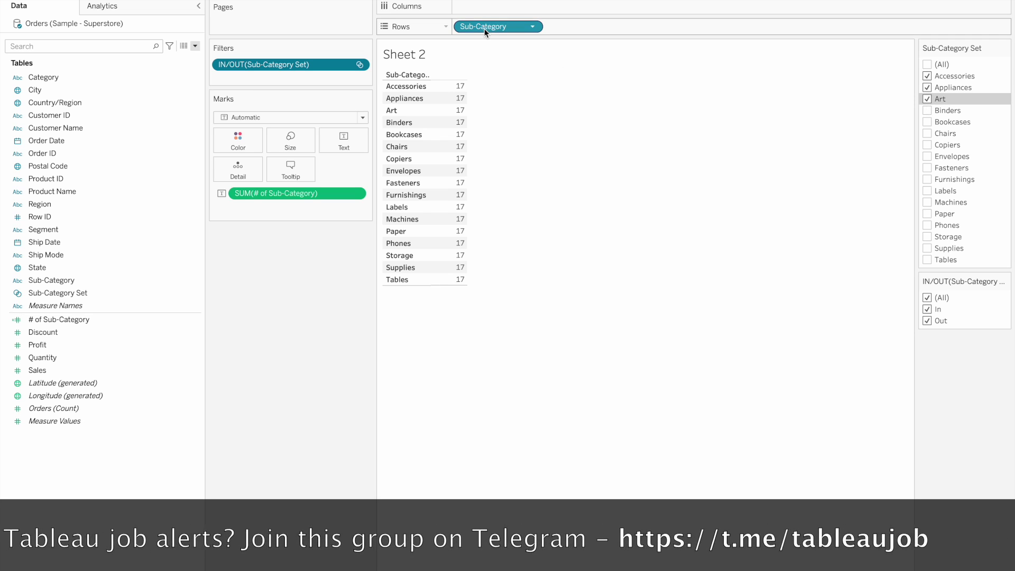
{"action": "mouse_move", "coordinate": [484, 27]}
{"action": "left_mouse_down"}
{"action": "mouse_move", "coordinate": [529, 154]}
{"action": "mouse_move", "coordinate": [557, 347]}
{"action": "mouse_move", "coordinate": [524, 13]}
{"action": "mouse_move", "coordinate": [495, 29]}
{"action": "left_mouse_up"}
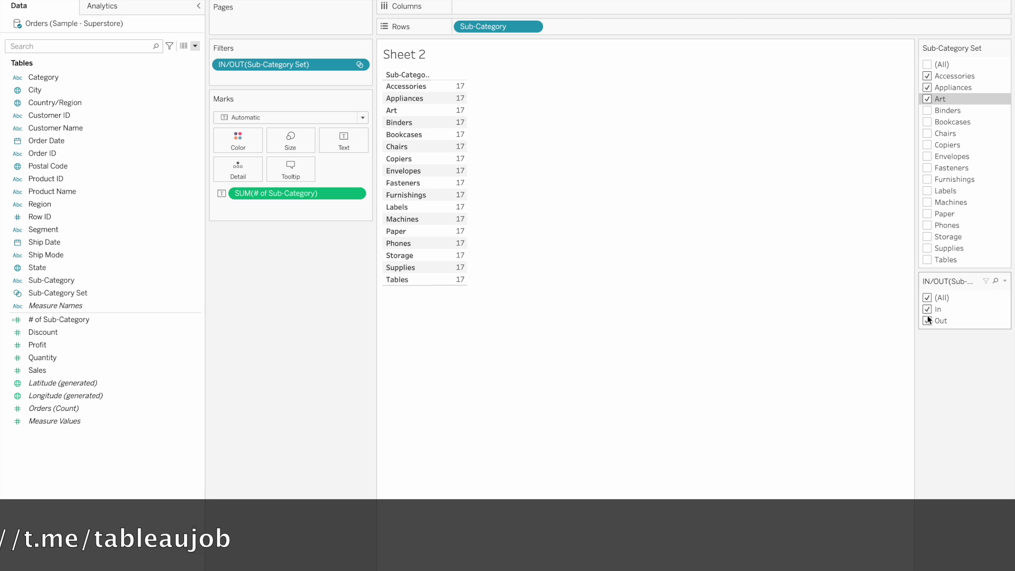
{"action": "left_click", "coordinate": [928, 99]}
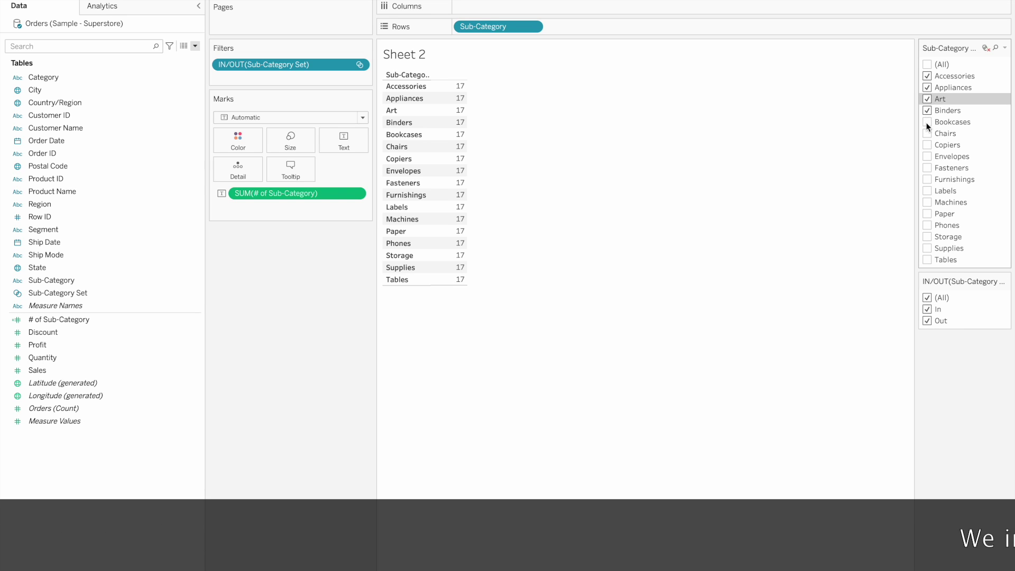
{"action": "left_click", "coordinate": [927, 122]}
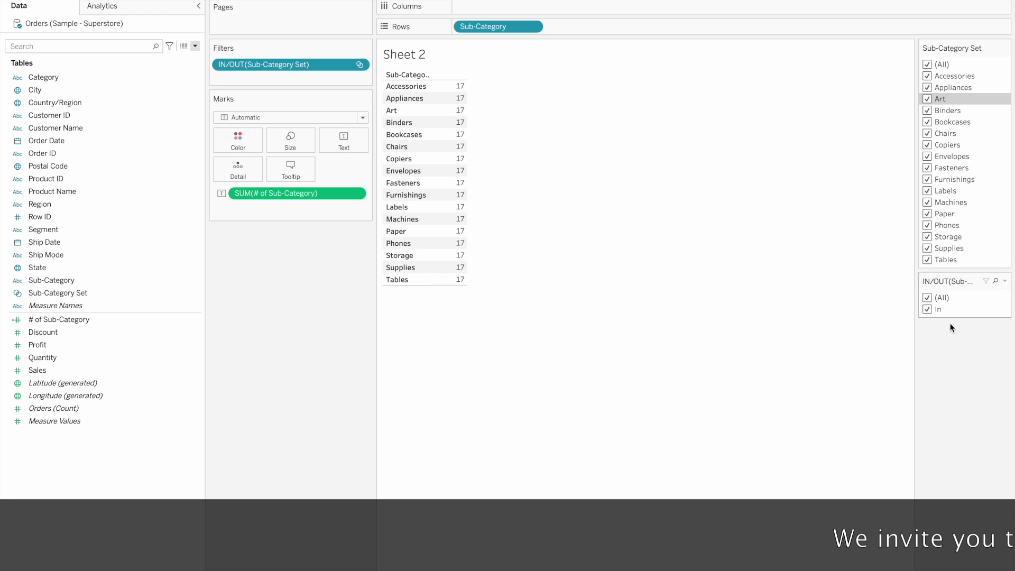
Step: Tick only Accessories, Appliances, Art and Binders, and exclude Out in the IN/OUT filter
{"action": "left_click", "coordinate": [928, 64]}
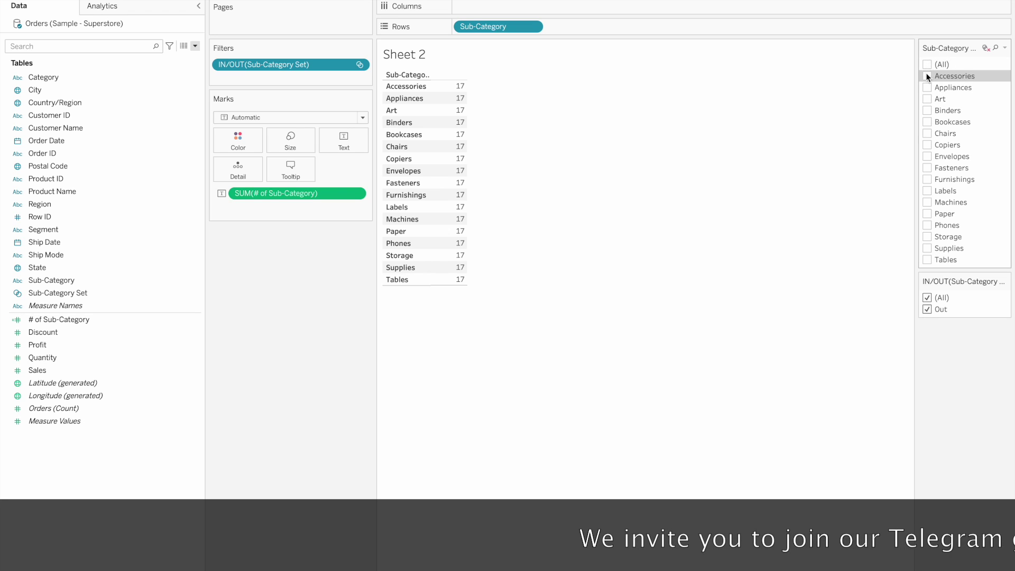
{"action": "left_click", "coordinate": [927, 77]}
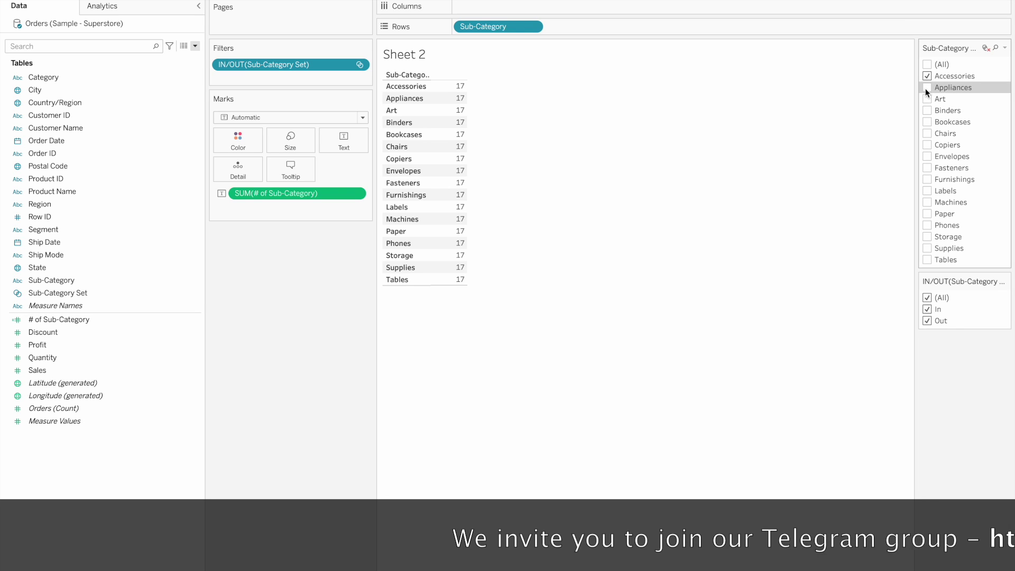
{"action": "left_click", "coordinate": [927, 88]}
{"action": "left_click", "coordinate": [927, 98]}
{"action": "left_click", "coordinate": [927, 110]}
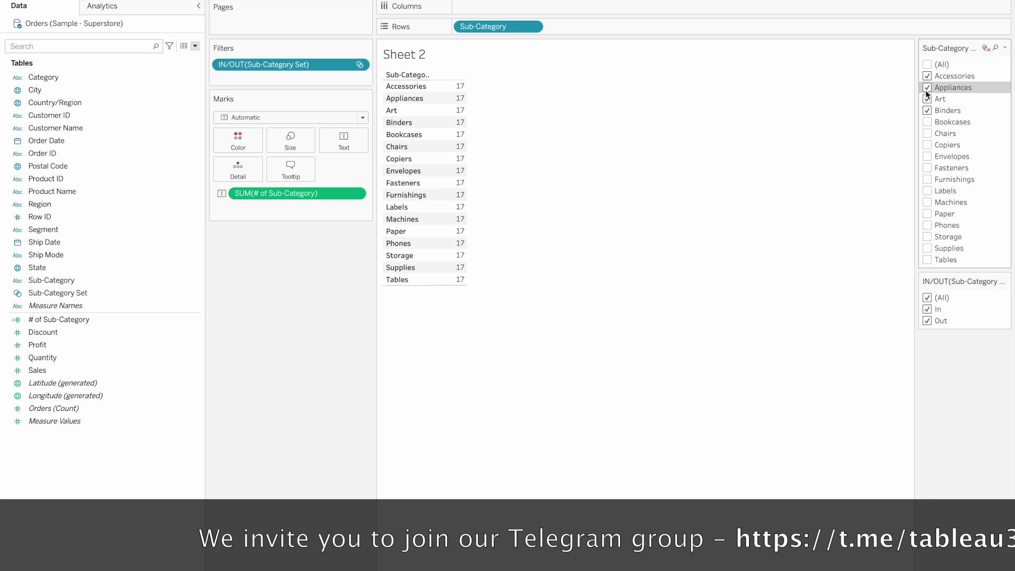
{"action": "left_click", "coordinate": [928, 320]}
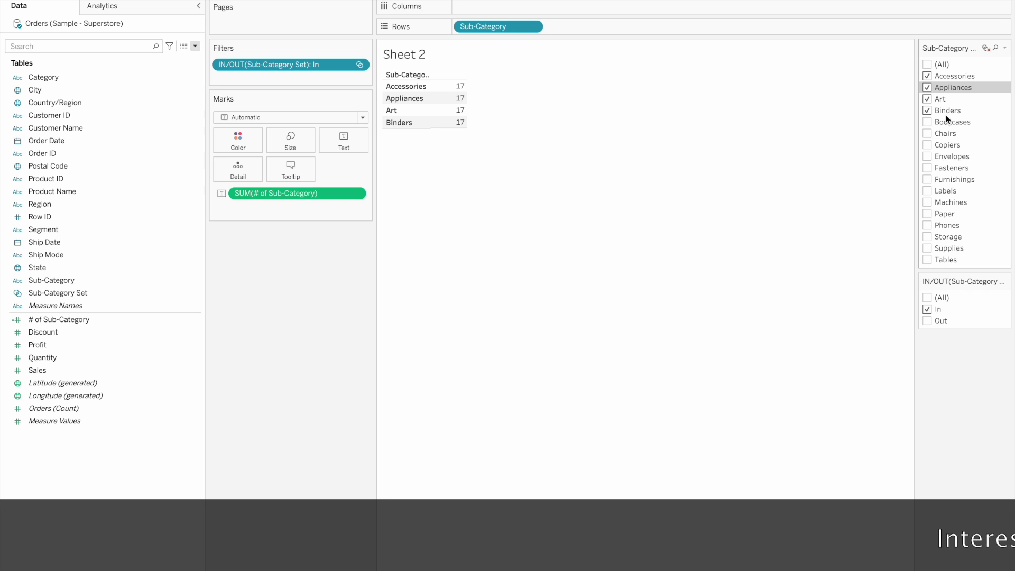
Step: Clear SUM(# of Sub-Category) and Sub-Category from the view and start a calculated field named # of Selected
{"action": "left_click_drag", "start_coordinate": [299, 194], "coordinate": [305, 404]}
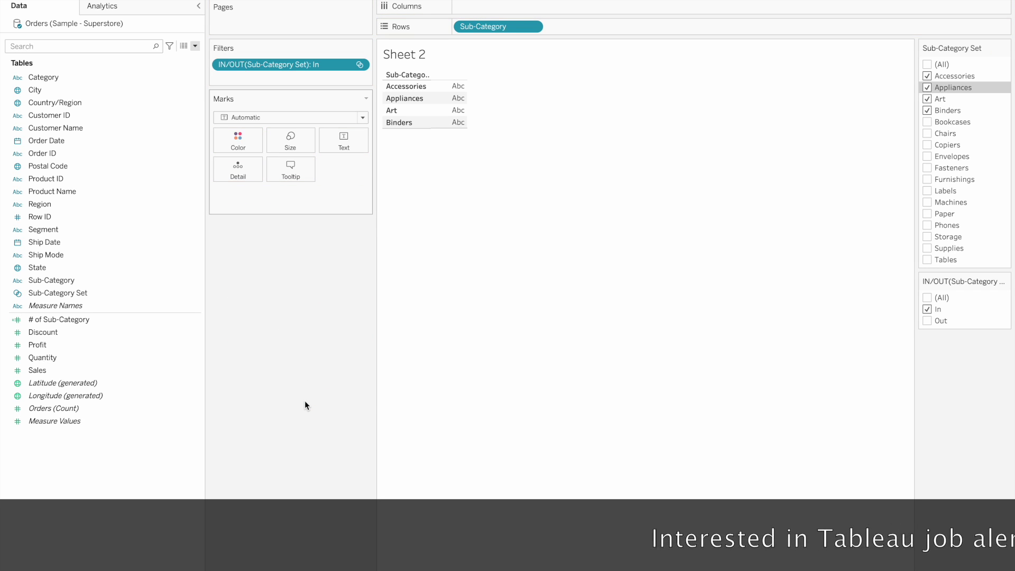
{"action": "left_click_drag", "start_coordinate": [490, 25], "coordinate": [315, 345]}
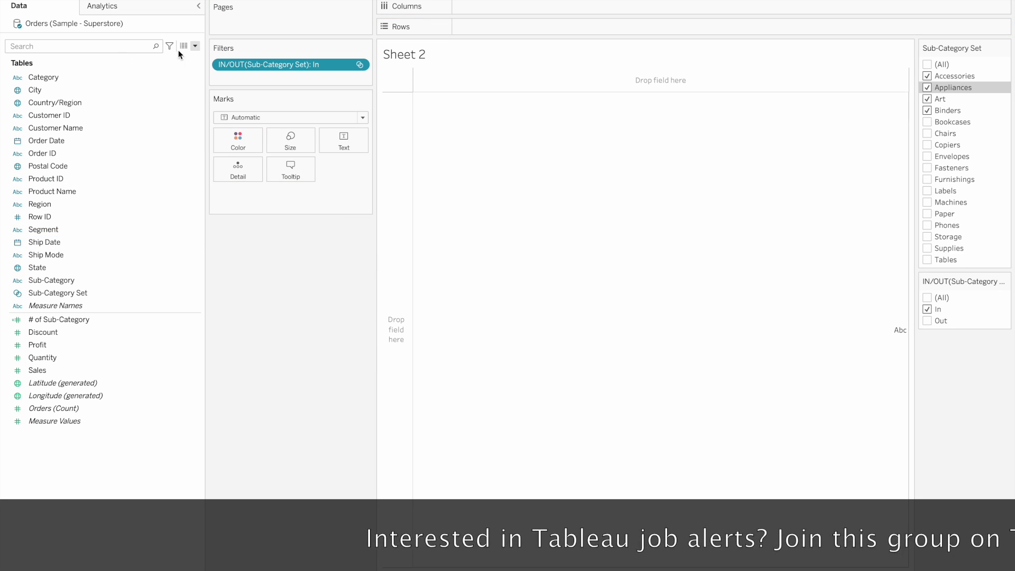
{"action": "left_click", "coordinate": [195, 48]}
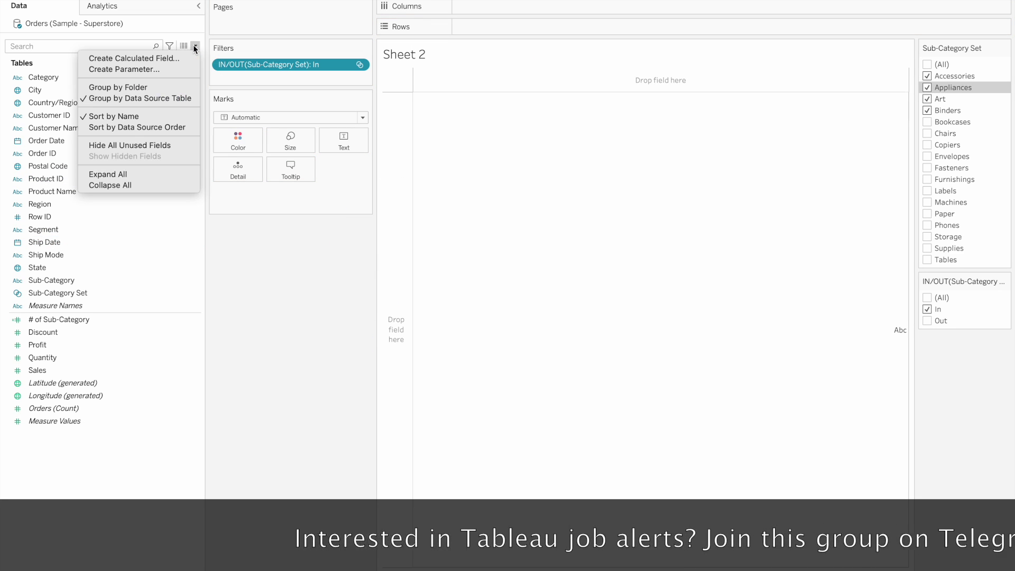
{"action": "left_click", "coordinate": [157, 59]}
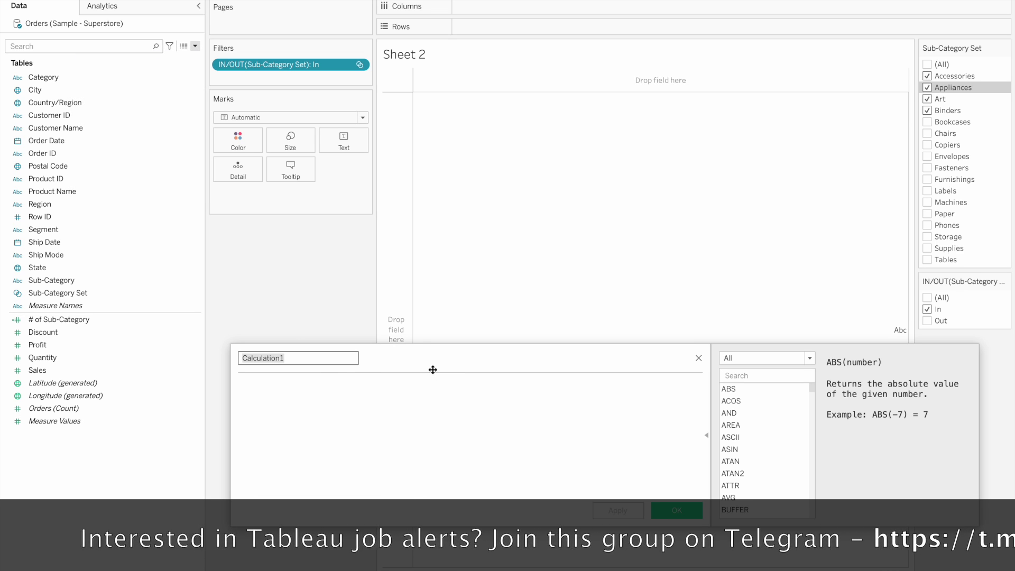
{"action": "type", "text": "# "}
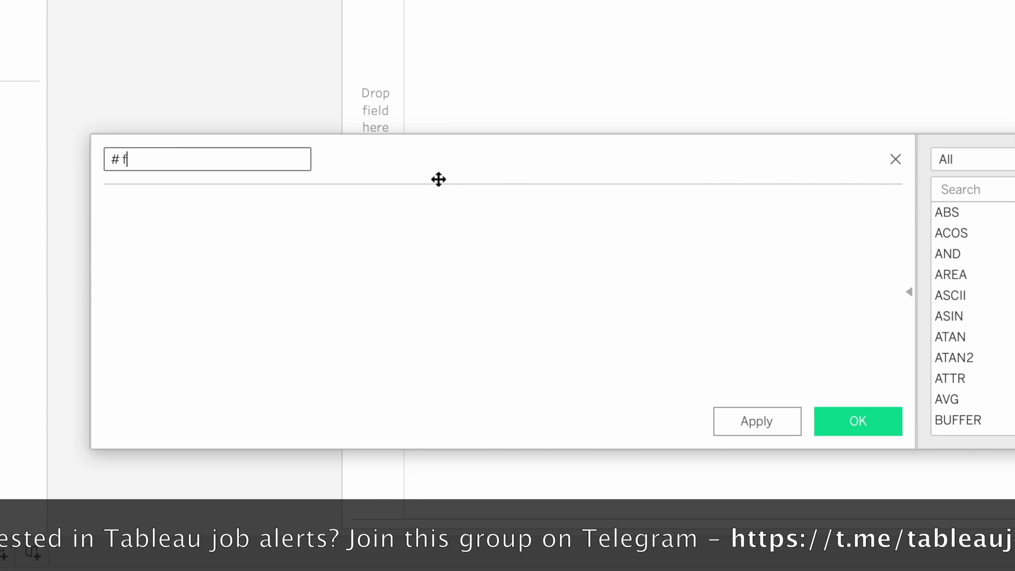
{"action": "type", "text": "of Selected"}
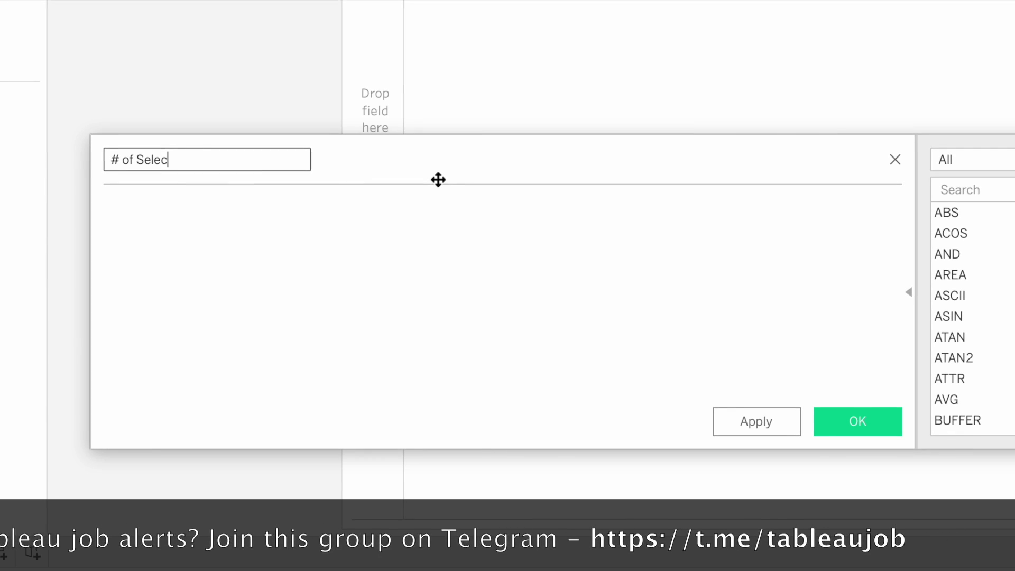
{"action": "left_click", "coordinate": [339, 241]}
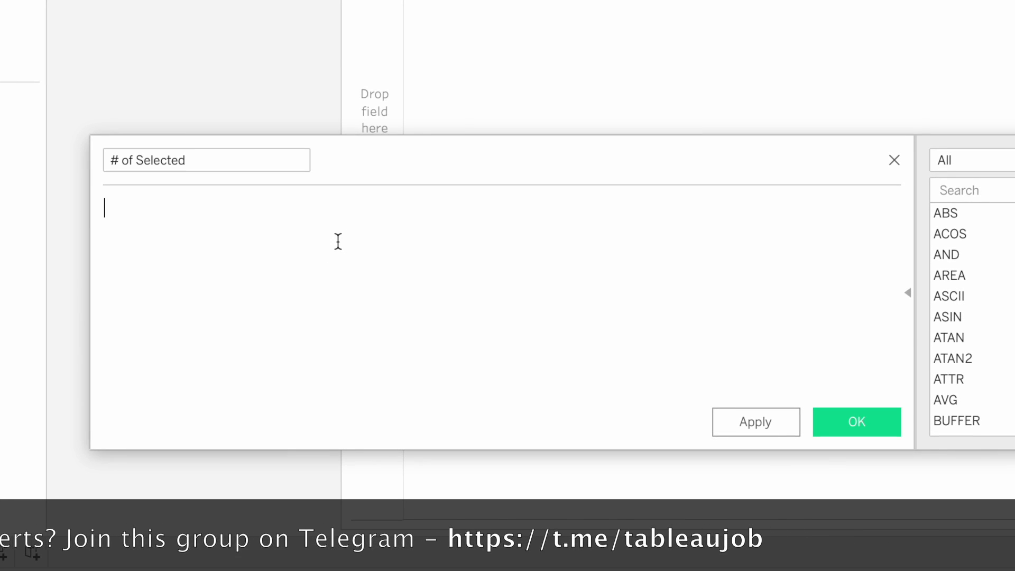
Step: Enter the formula IF [Sub-Category Set] THEN [Sub-Category] END
{"action": "type", "text": "if re"}
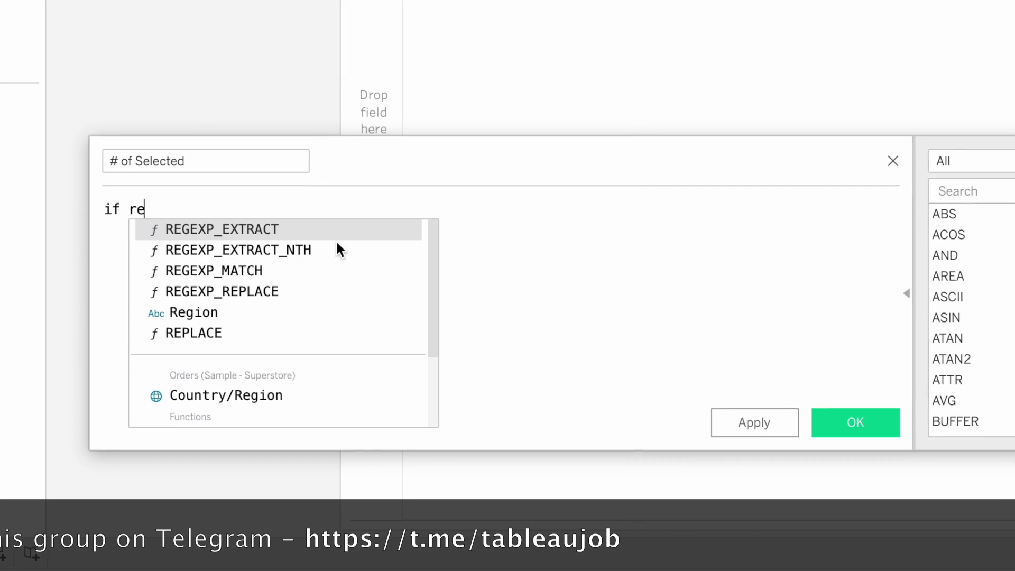
{"action": "type", "text": "gion"}
{"action": "key", "text": "BackSpace"}
{"action": "key", "text": "BackSpace"}
{"action": "key", "text": "BackSpace"}
{"action": "key", "text": "BackSpace"}
{"action": "key", "text": "BackSpace"}
{"action": "key", "text": "BackSpace"}
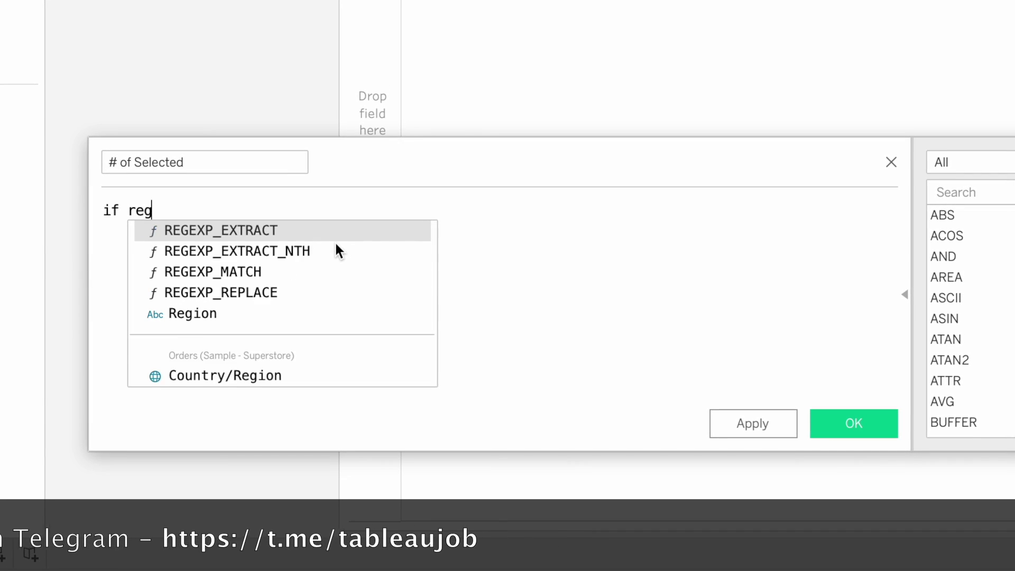
{"action": "type", "text": "sub"}
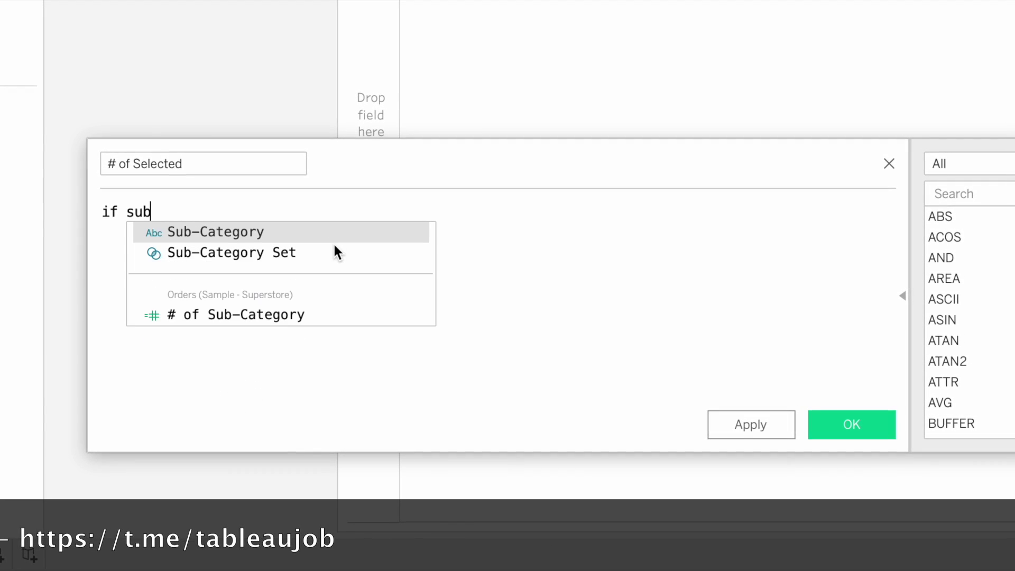
{"action": "left_click", "coordinate": [334, 244]}
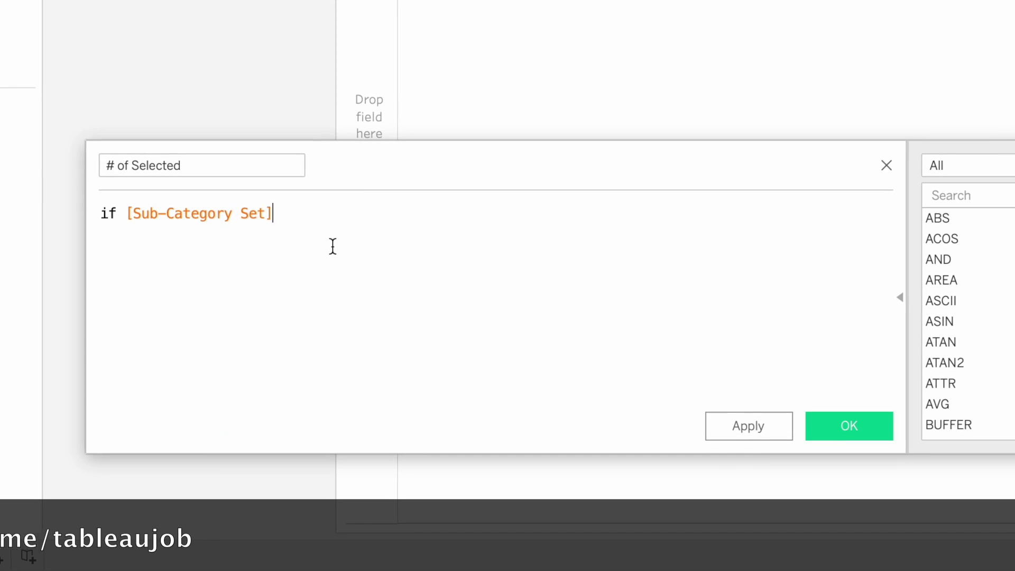
{"action": "type", "text": "then sub"}
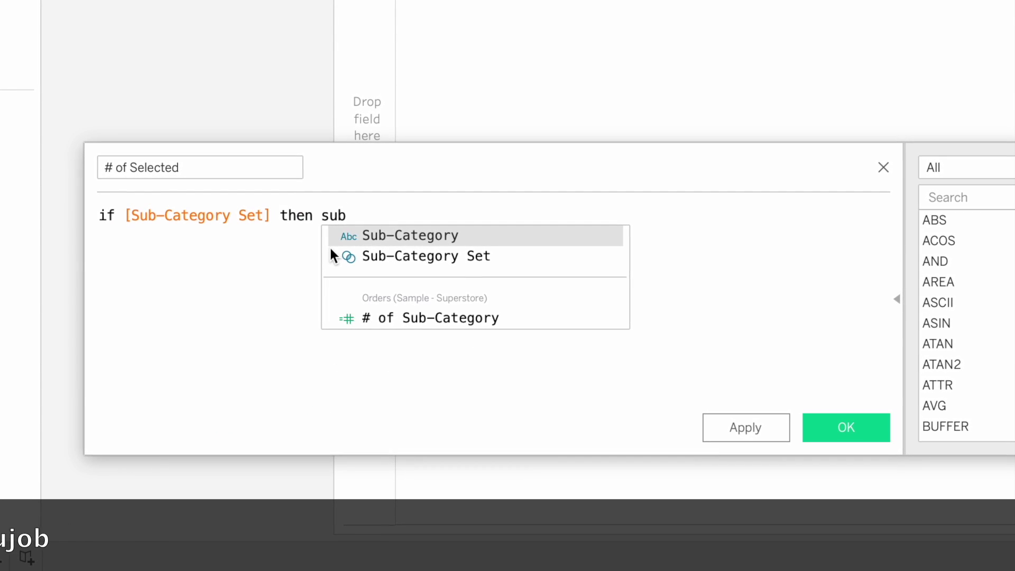
{"action": "key", "text": "Return"}
{"action": "type", "text": "end"}
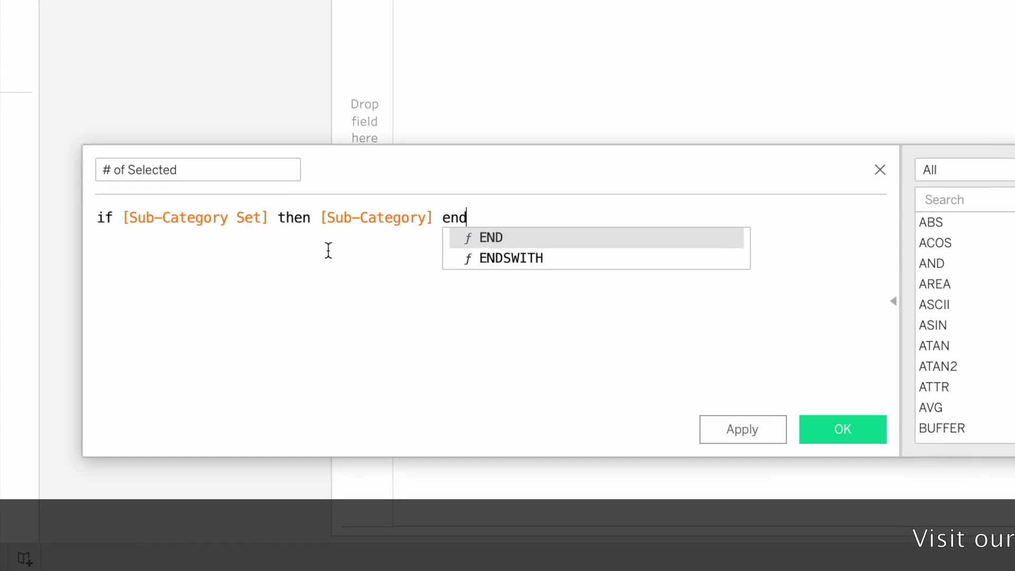
{"action": "key", "text": "Return"}
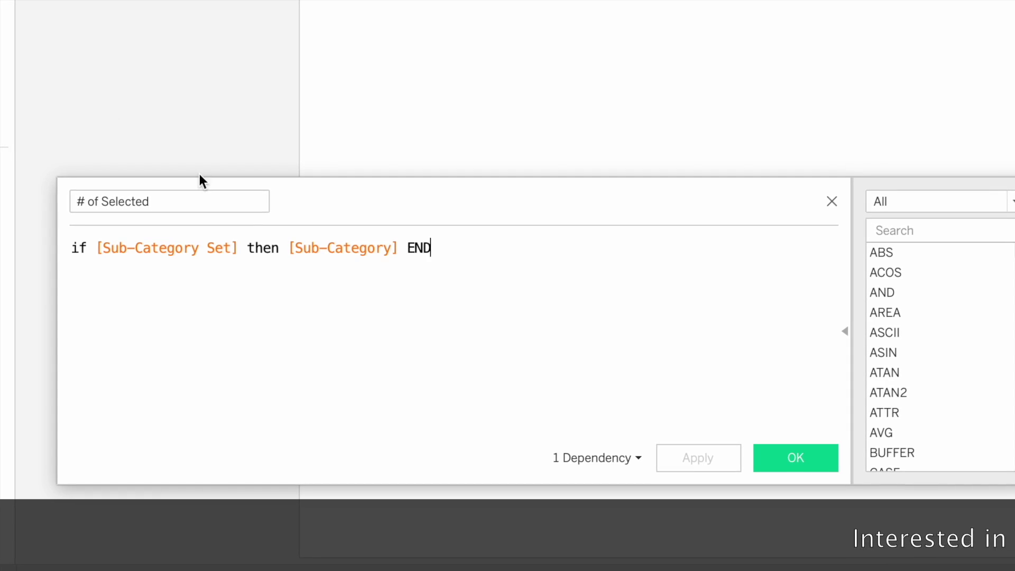
Step: Change # of Selected to {FIXED : COUNTD(IF [Sub-Category Set] THEN [Sub-Category] END)}
{"action": "left_click", "coordinate": [177, 251]}
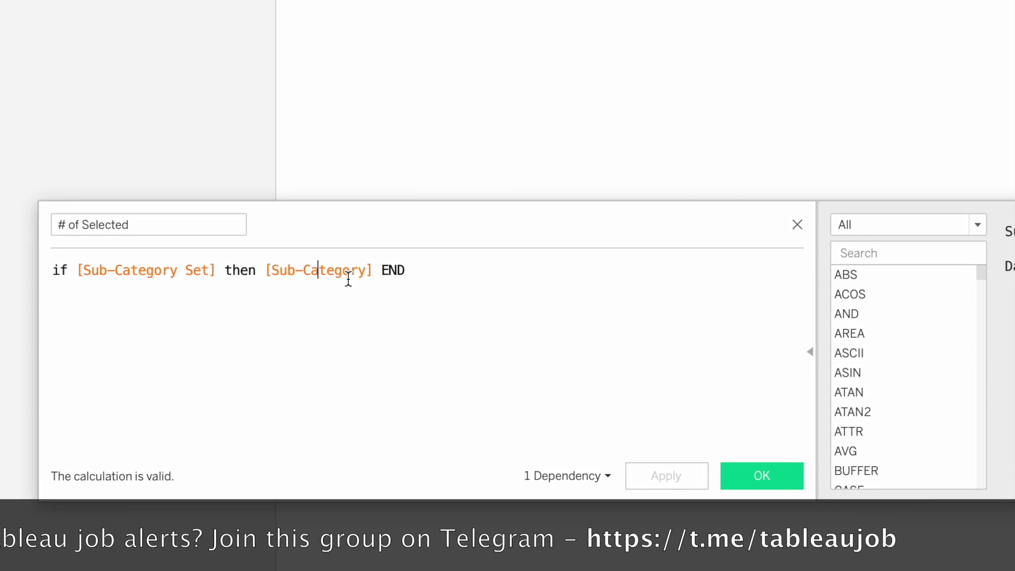
{"action": "left_click", "coordinate": [411, 282]}
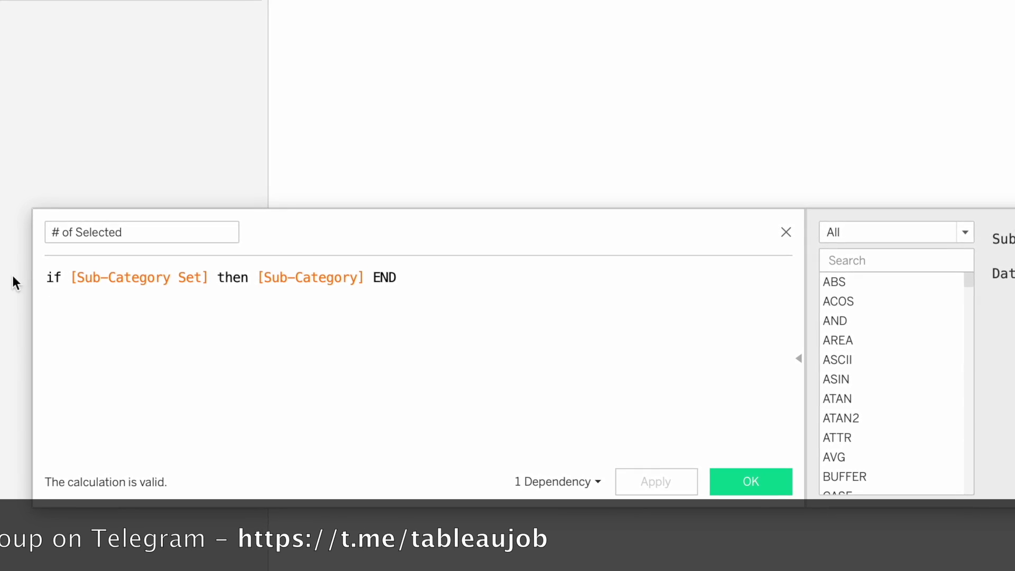
{"action": "left_click", "coordinate": [45, 281]}
{"action": "key", "text": "Return"}
{"action": "type", "text": "count"}
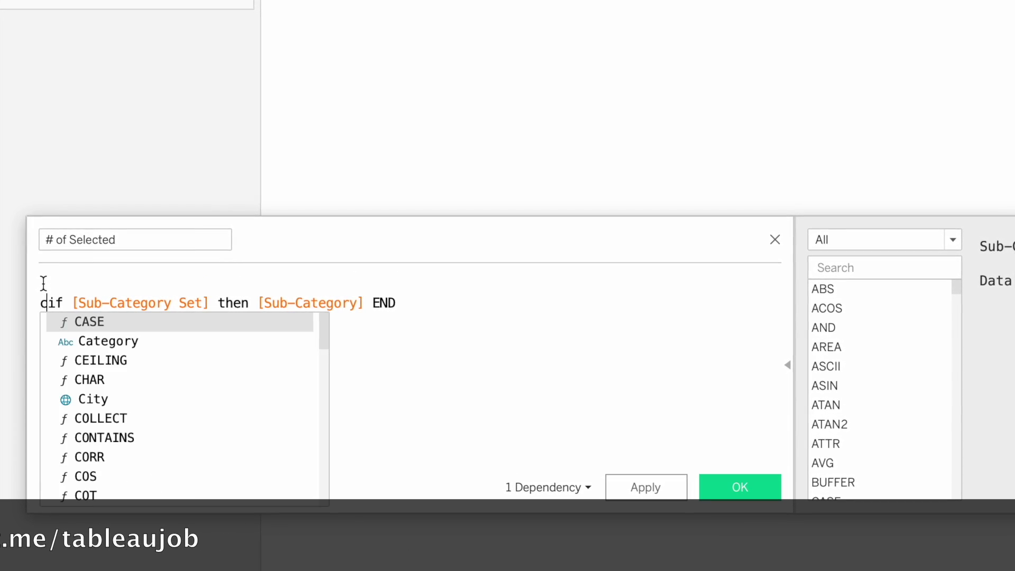
{"action": "type", "text": "d"}
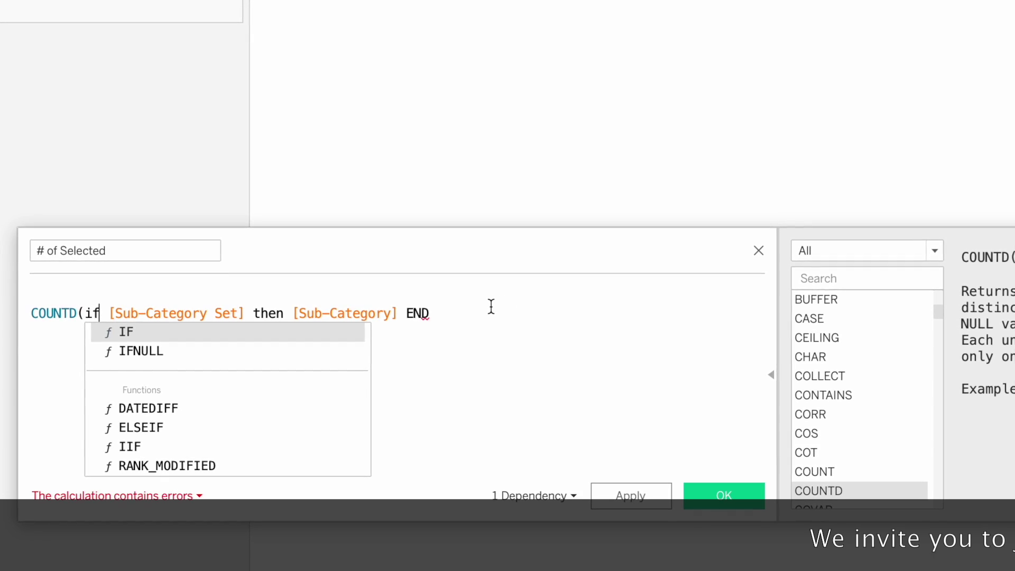
{"action": "key", "text": "End"}
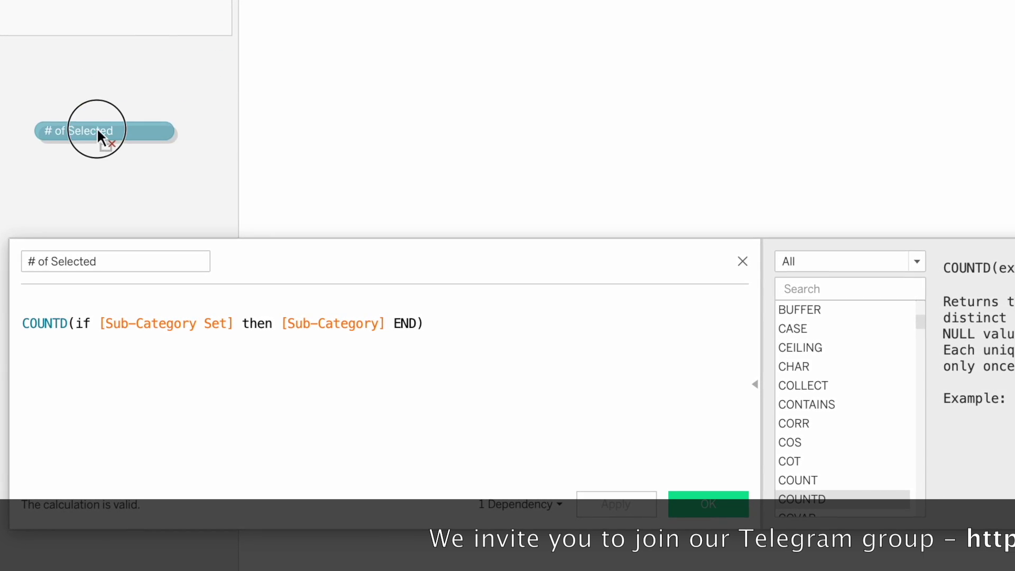
{"action": "left_click_drag", "start_coordinate": [95, 135], "coordinate": [268, 217]}
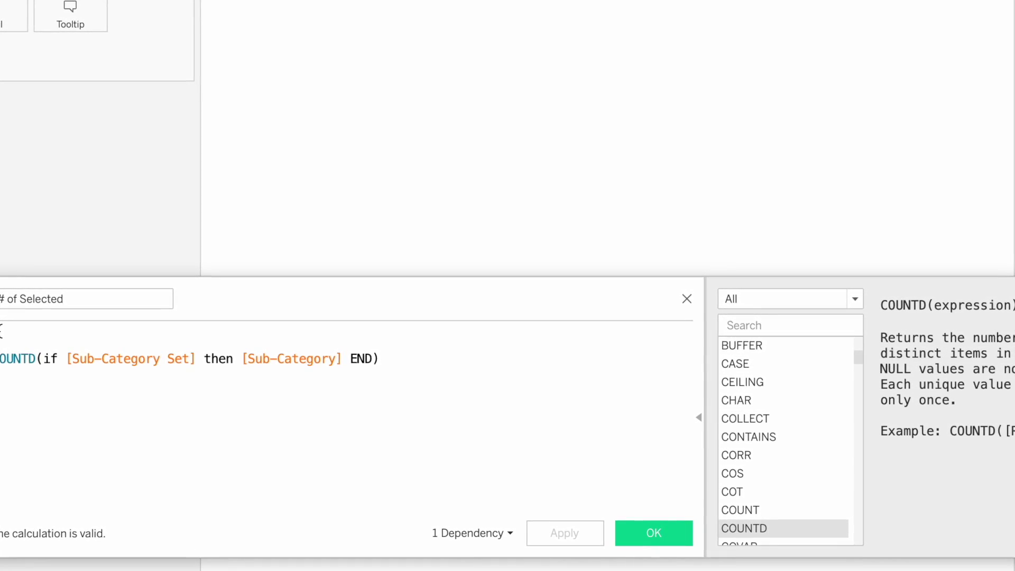
{"action": "type", "text": "fix"}
{"action": "key", "text": "Return"}
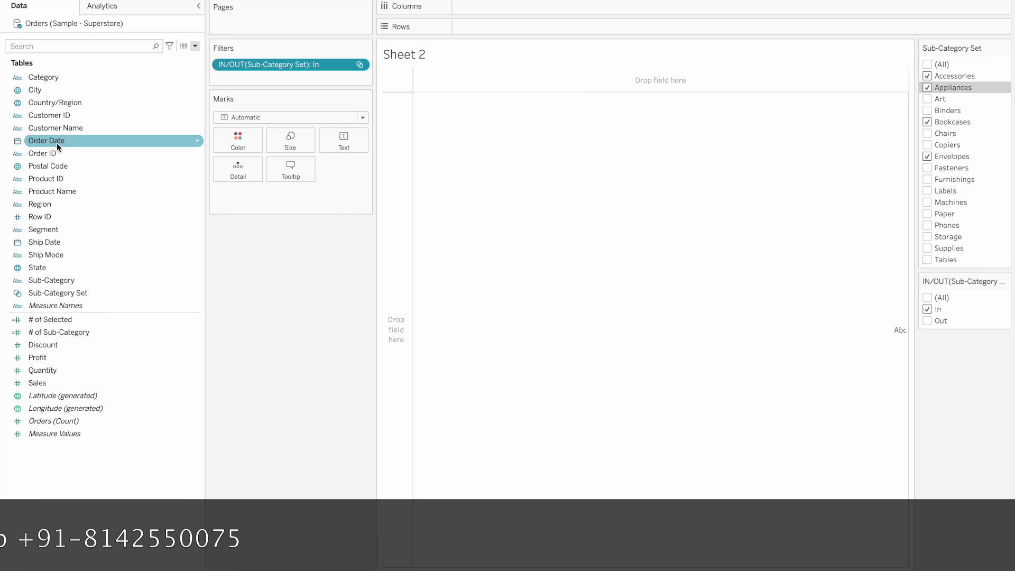
Step: Put continuous MONTH(Order Date) on Columns and SUM(Sales) on Rows
{"action": "left_click_drag", "start_coordinate": [56, 149], "coordinate": [491, 9]}
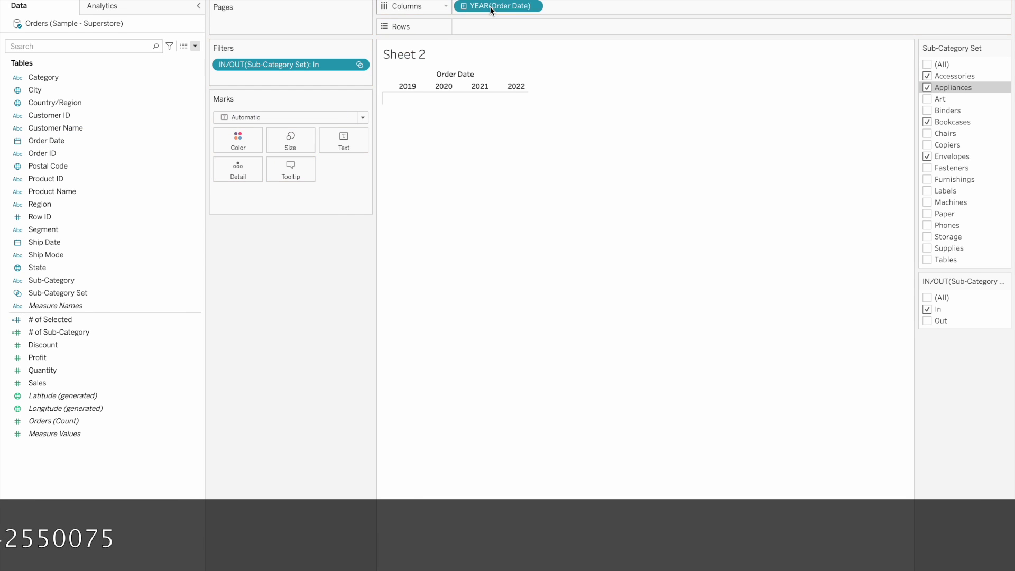
{"action": "right_click", "coordinate": [490, 9]}
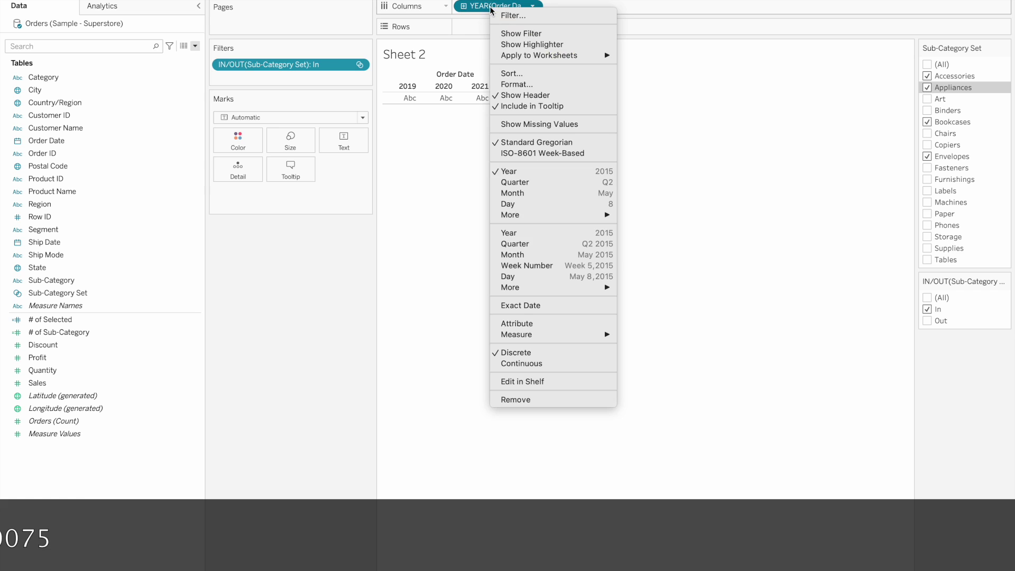
{"action": "left_click", "coordinate": [527, 255]}
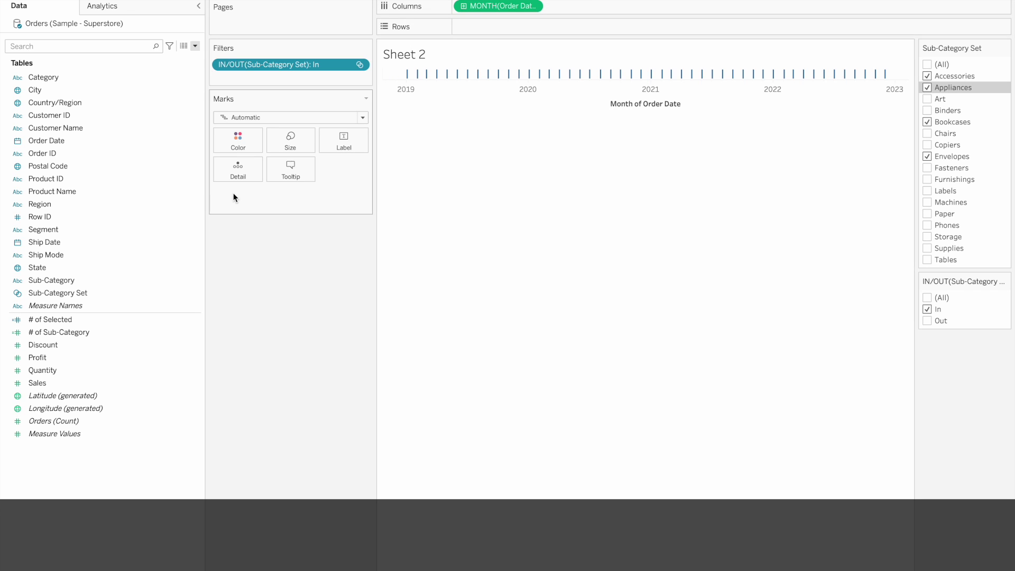
{"action": "left_click_drag", "start_coordinate": [49, 385], "coordinate": [503, 31]}
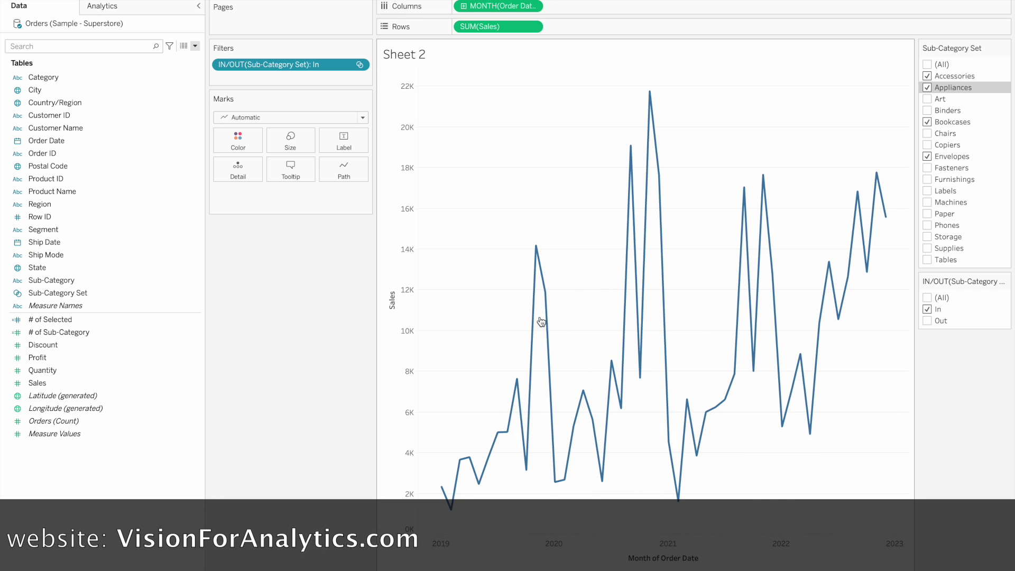
{"action": "left_click", "coordinate": [46, 167]}
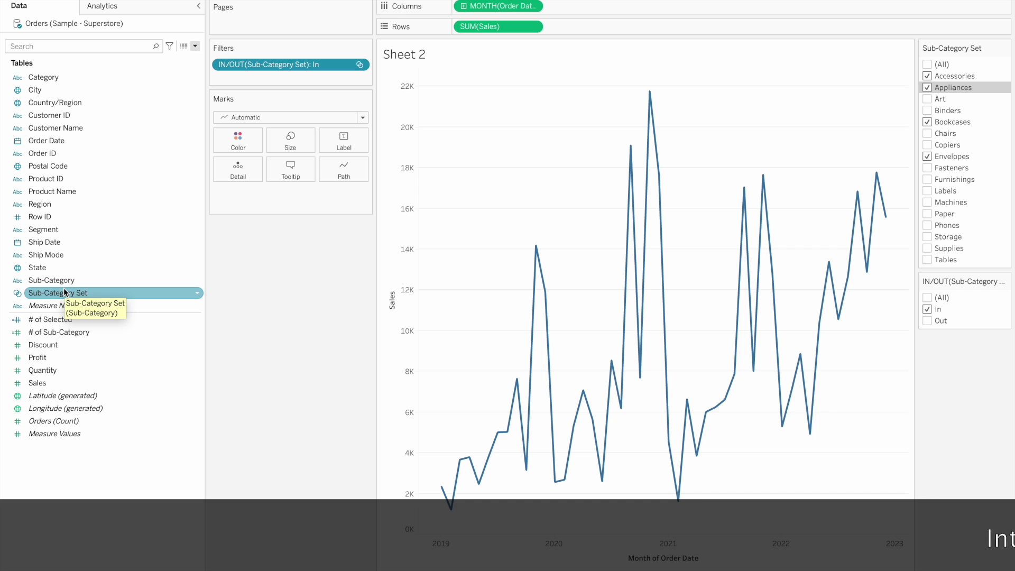
Step: Colour the sales lines by Sub-Category and limit Sub-Category Set to Accessories, Appliances and Art
{"action": "left_click_drag", "start_coordinate": [53, 281], "coordinate": [238, 141]}
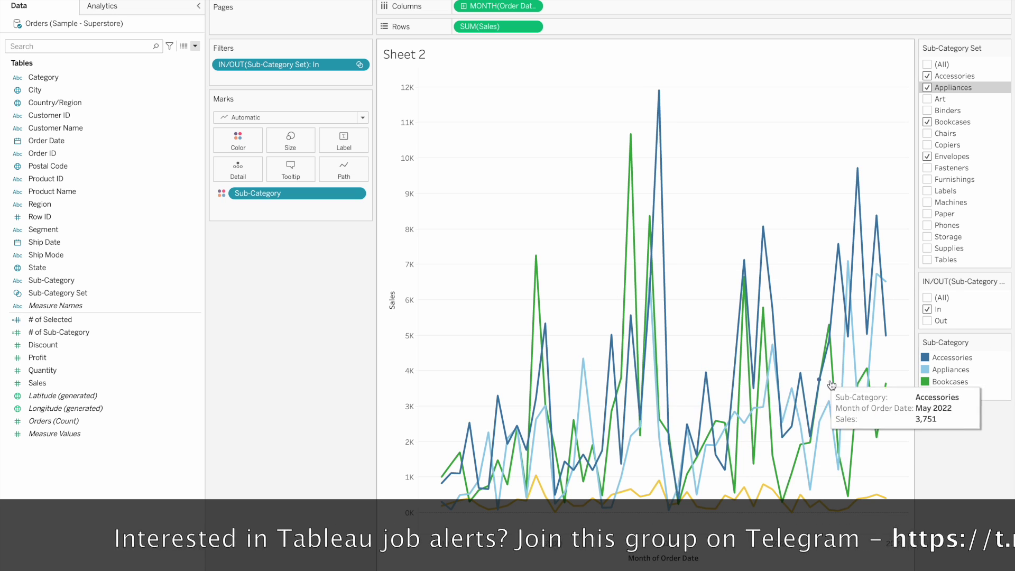
{"action": "left_click", "coordinate": [928, 99]}
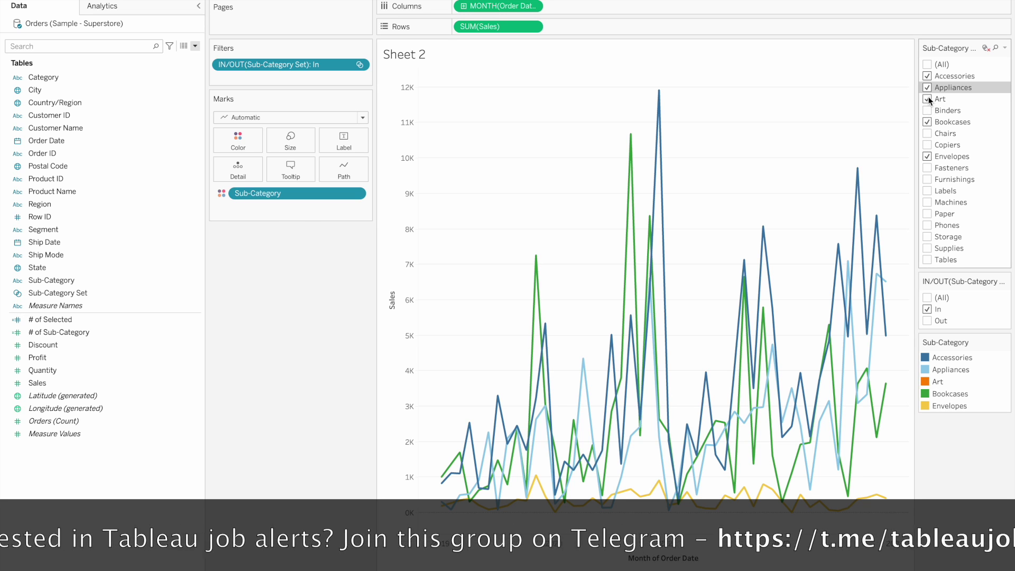
{"action": "left_click", "coordinate": [929, 110]}
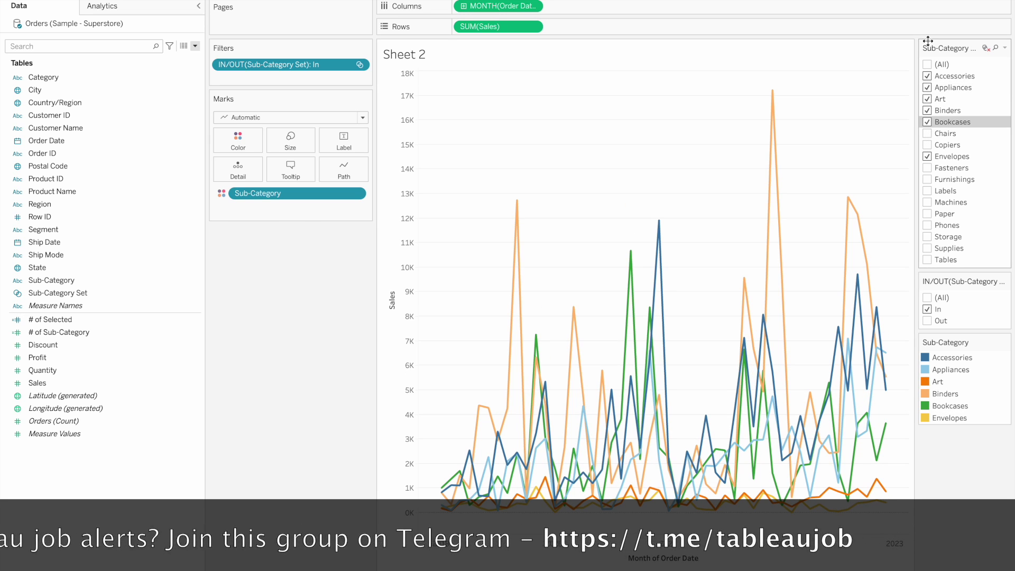
{"action": "left_click", "coordinate": [928, 65]}
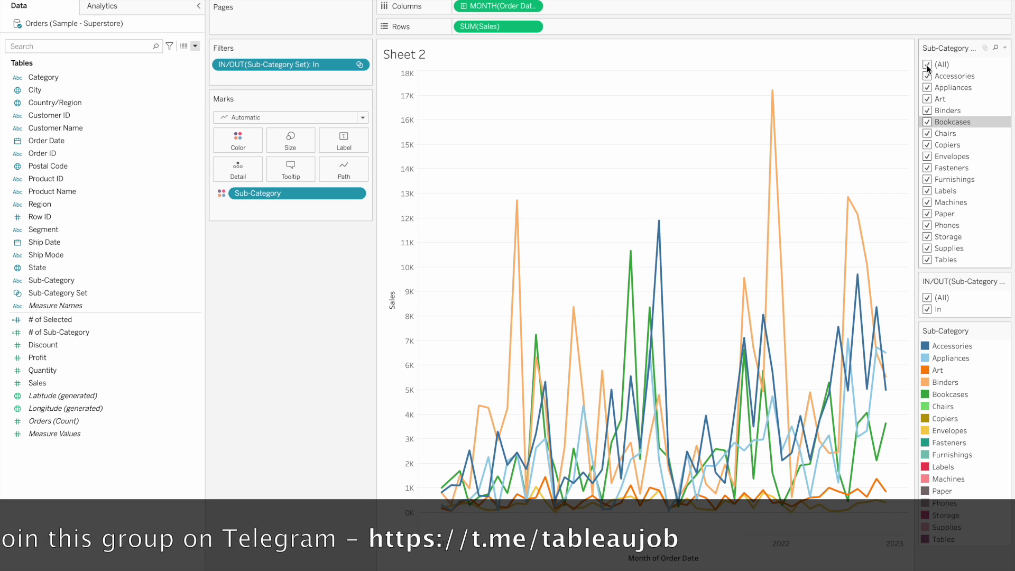
{"action": "left_click", "coordinate": [929, 65]}
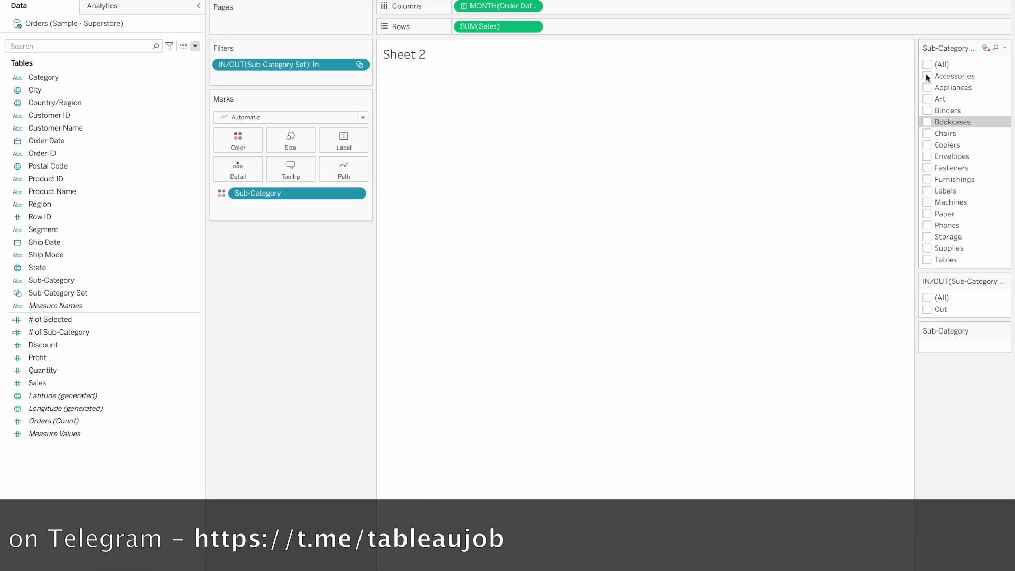
{"action": "left_click", "coordinate": [927, 76]}
{"action": "left_click", "coordinate": [927, 87]}
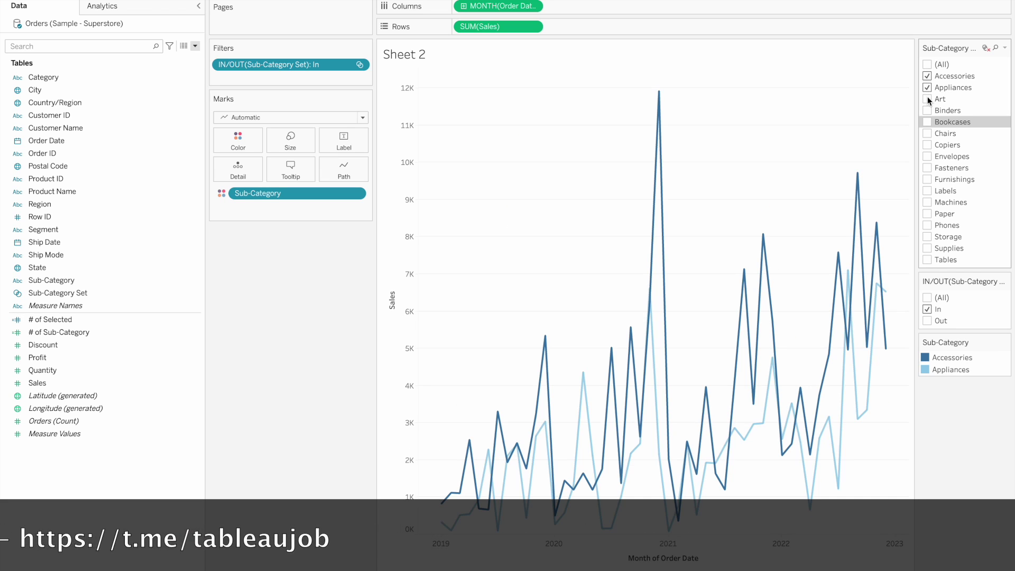
Step: Remove Sub-Category from Color and start a new calculated field
{"action": "left_click_drag", "start_coordinate": [266, 195], "coordinate": [280, 357]}
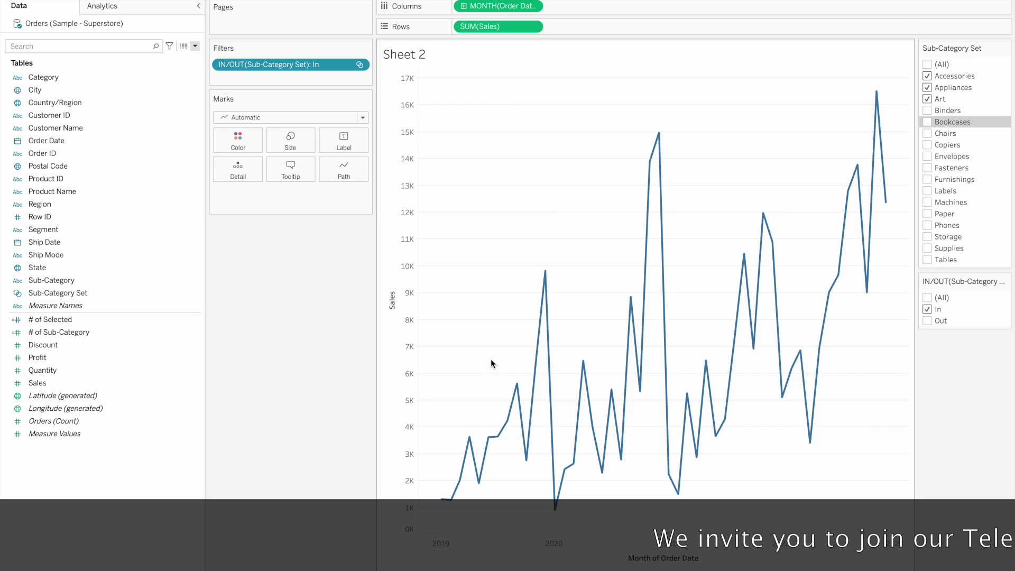
{"action": "left_click", "coordinate": [196, 46]}
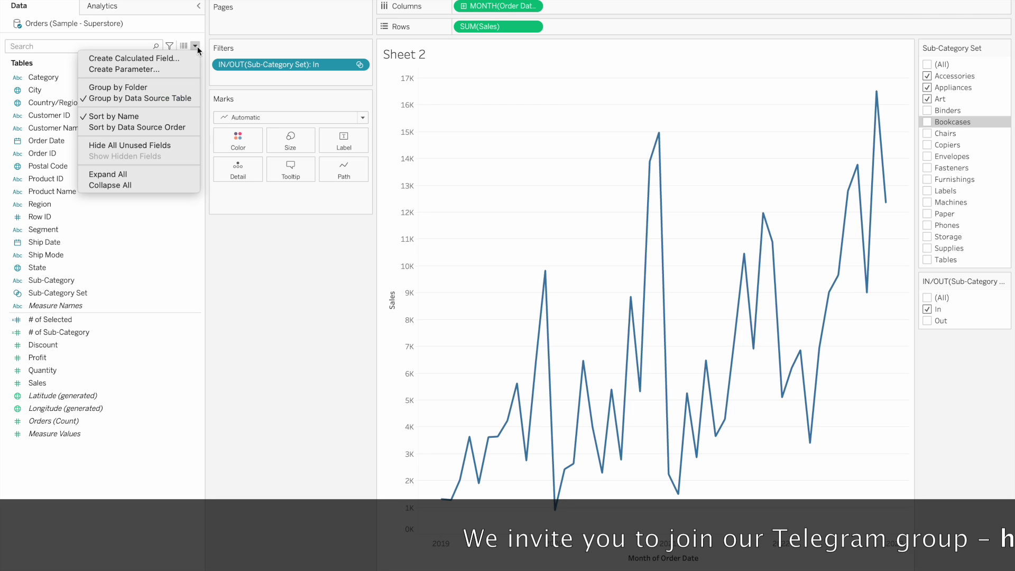
{"action": "left_click", "coordinate": [173, 60]}
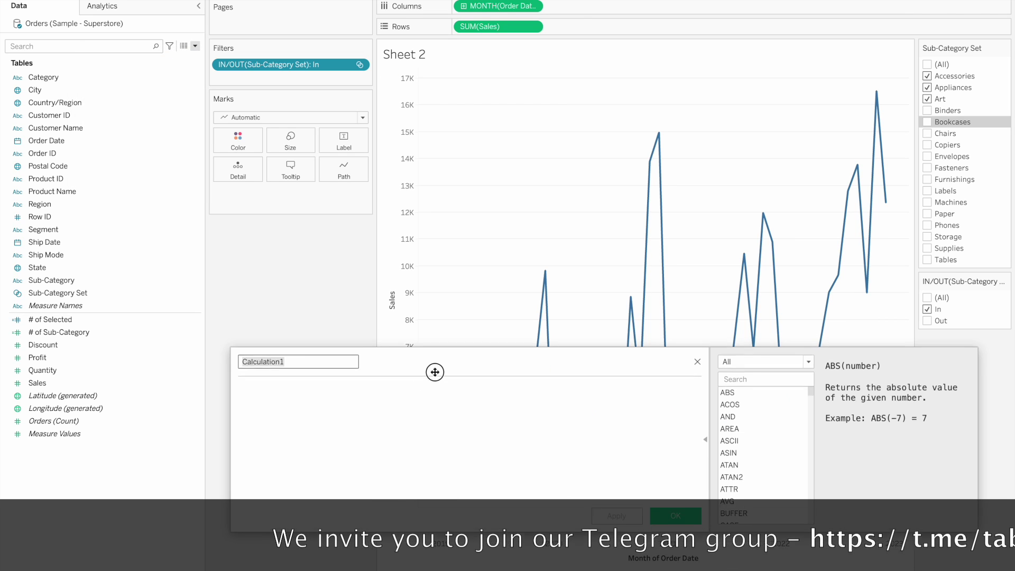
Step: Name the new calculation 'Sub category selected or All'
{"action": "left_click_drag", "start_coordinate": [435, 372], "coordinate": [438, 385]}
{"action": "type", "text": "Sub"}
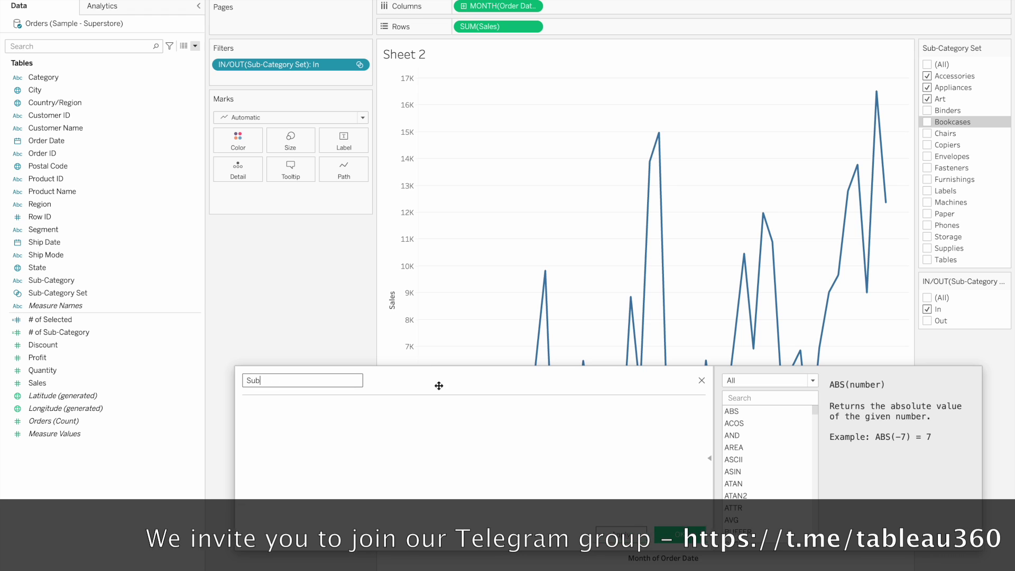
{"action": "type", "text": " categ"}
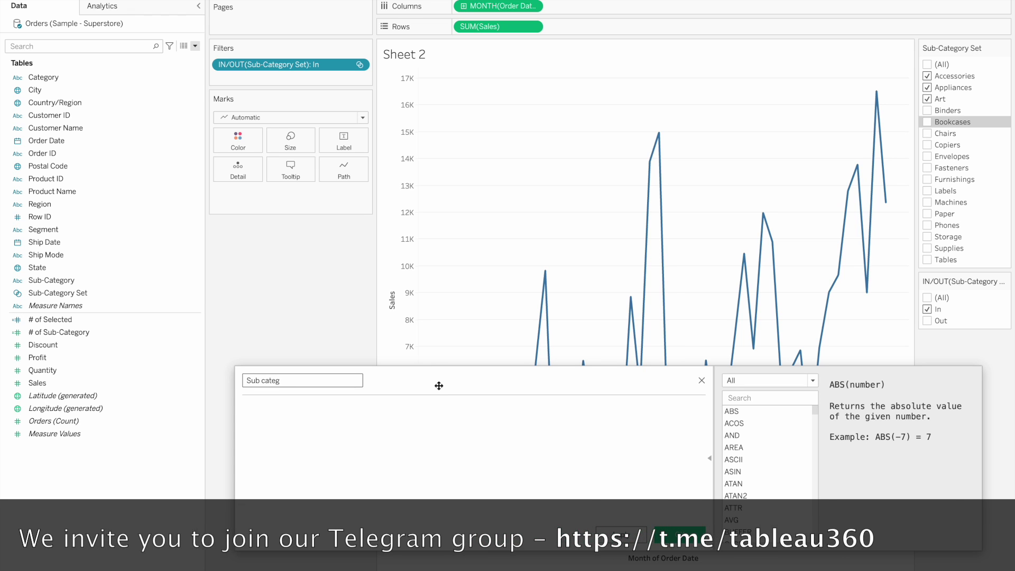
{"action": "type", "text": "ory selecte"}
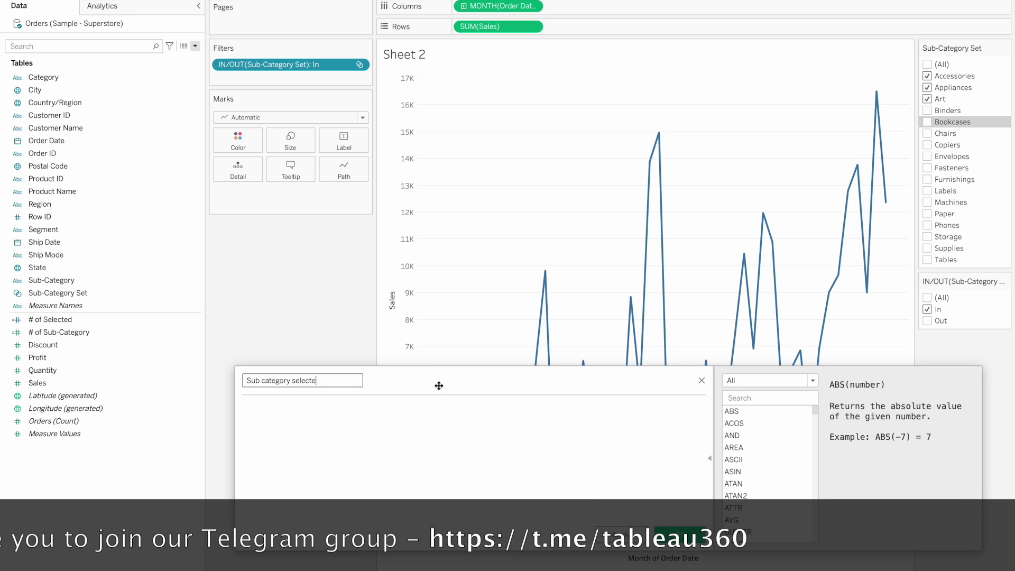
{"action": "type", "text": "d or Al"}
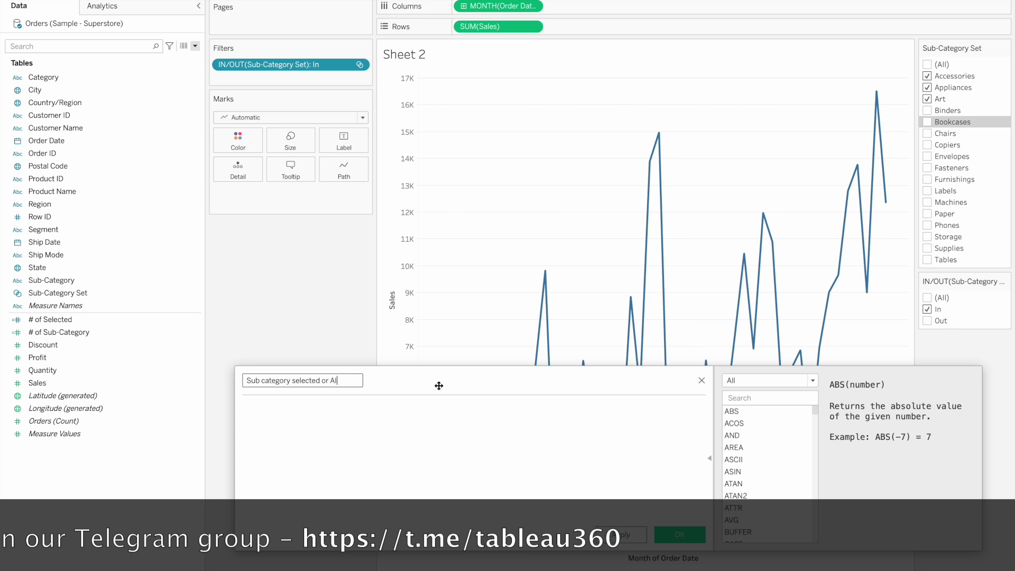
{"action": "type", "text": "l"}
{"action": "left_click", "coordinate": [355, 410]}
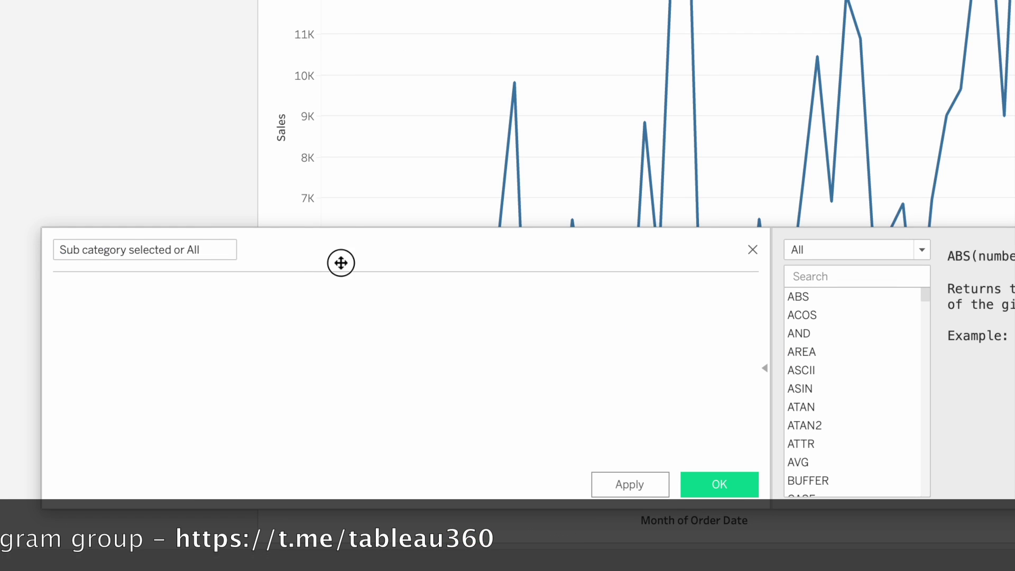
{"action": "left_click_drag", "start_coordinate": [341, 263], "coordinate": [341, 266]}
Step: Write the condition if [# of Selected]=[Sub-Category Set] using autocomplete
{"action": "type", "text": "if"}
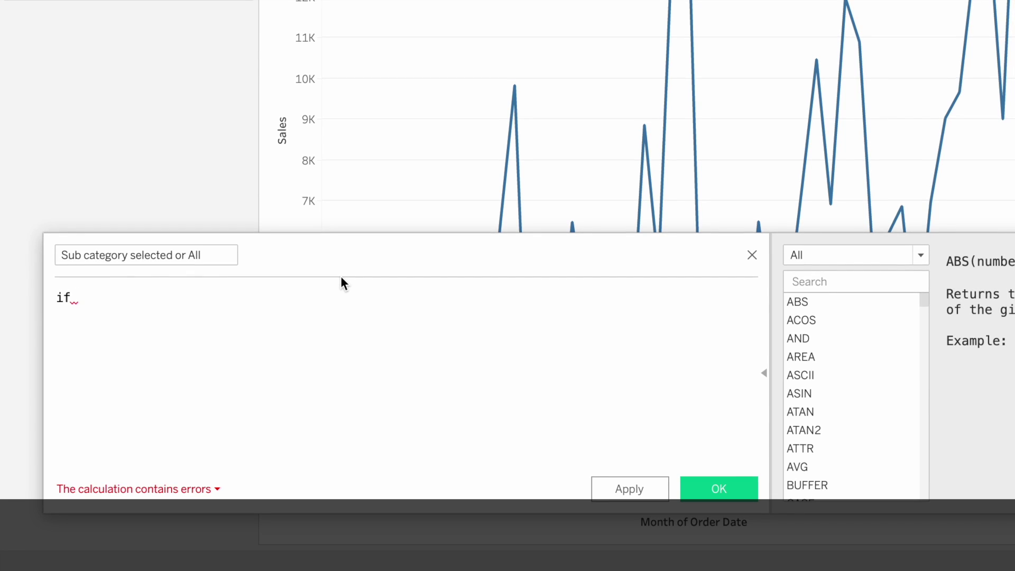
{"action": "type", "text": "sele"}
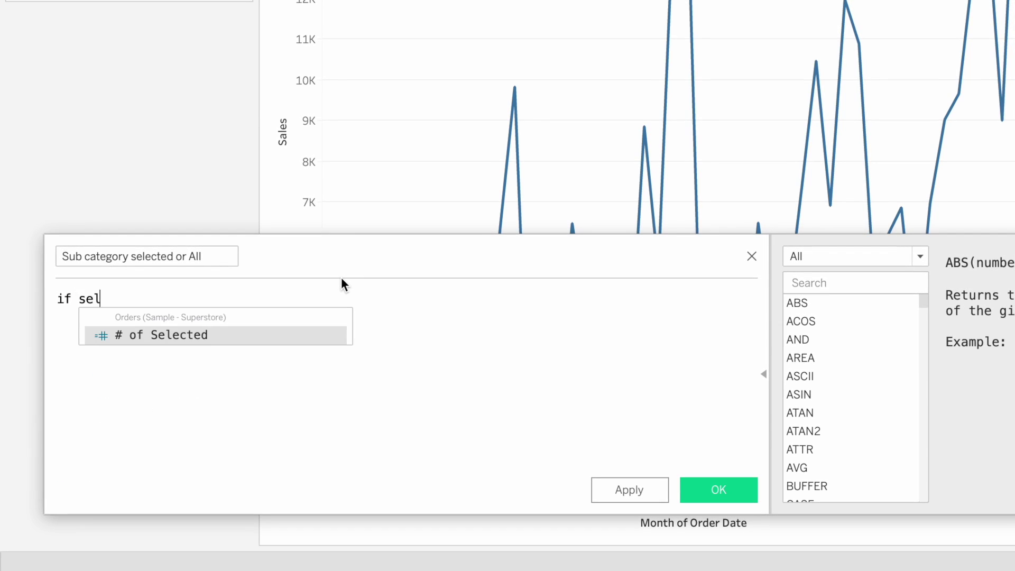
{"action": "key", "text": "Return"}
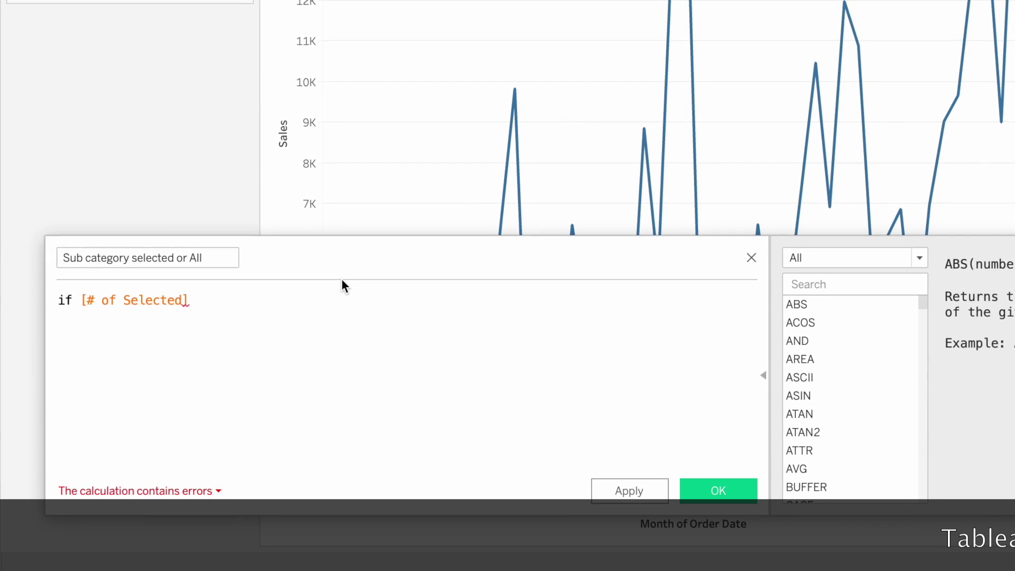
{"action": "type", "text": "="}
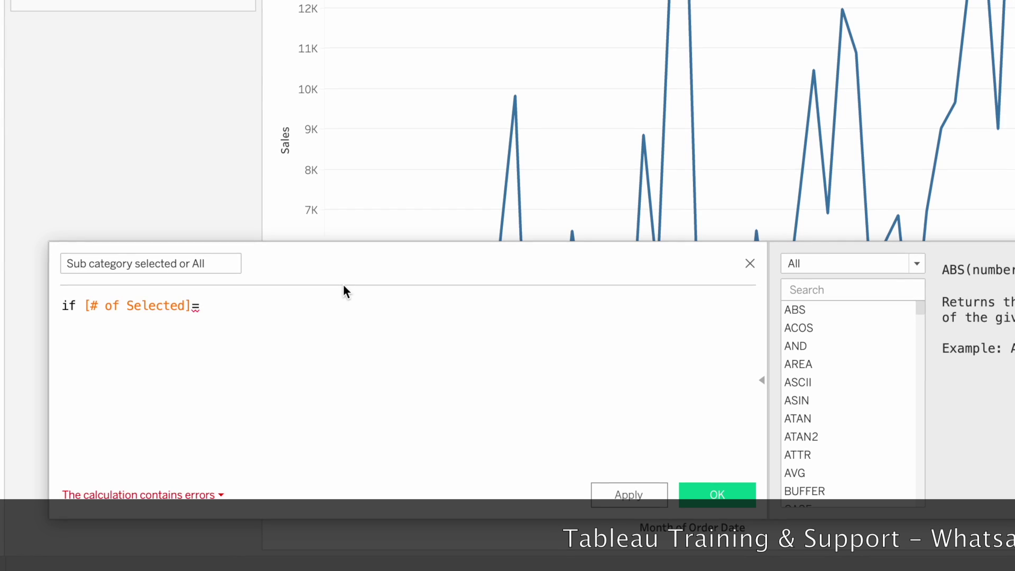
{"action": "type", "text": "sub"}
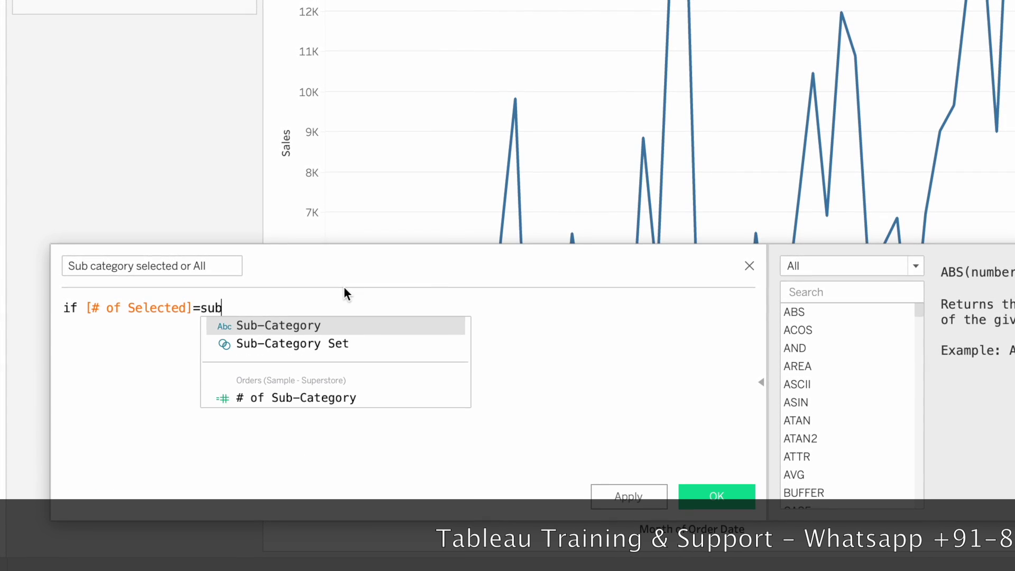
{"action": "key", "text": "Down"}
{"action": "key", "text": "Return"}
Step: Complete the formula with then 'All' else [Sub-Category] END
{"action": "type", "text": "tegory Set"}
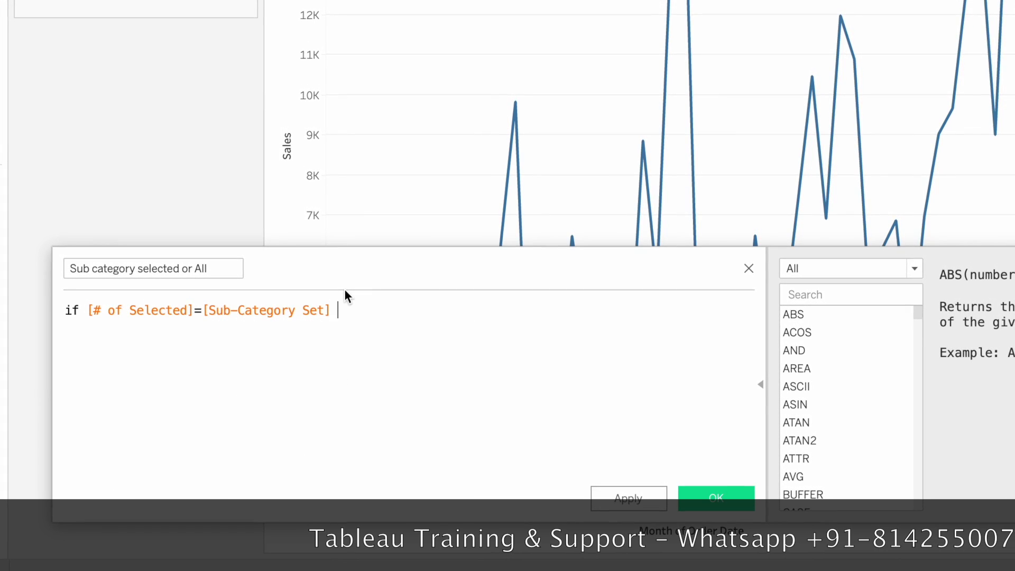
{"action": "type", "text": "hen 'A"}
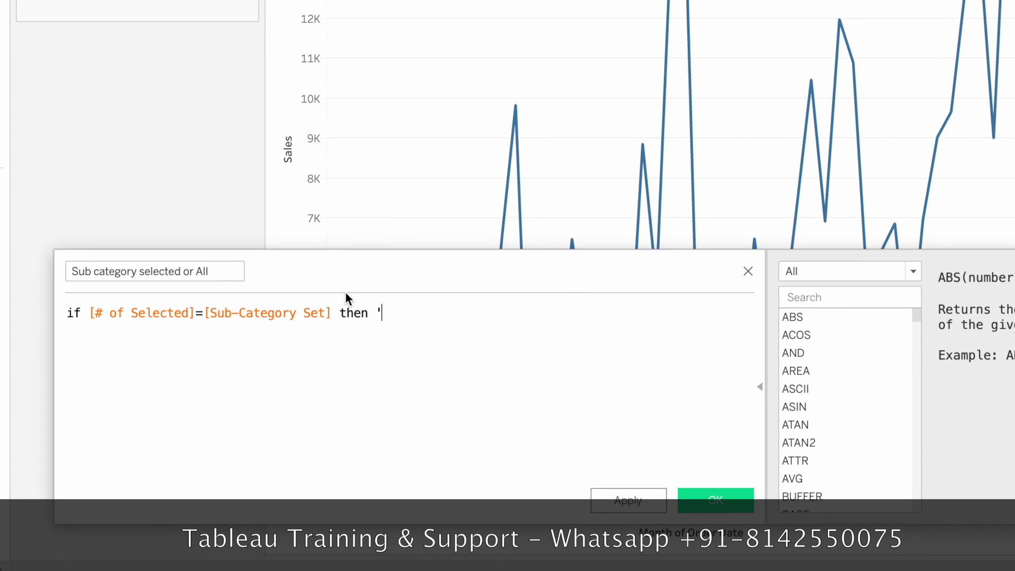
{"action": "type", "text": "ll'"}
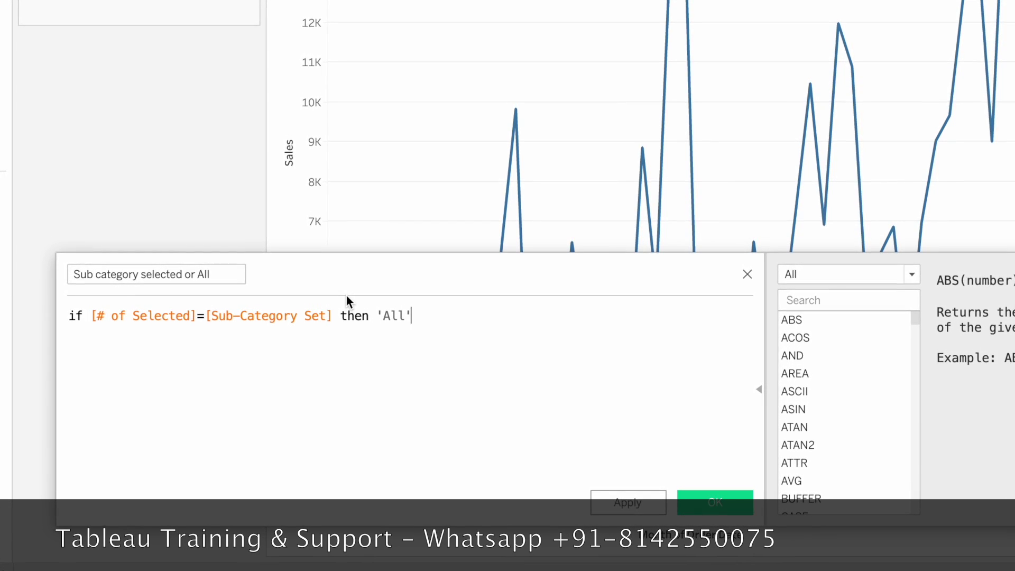
{"action": "key", "text": "BackSpace"}
{"action": "key", "text": "Return"}
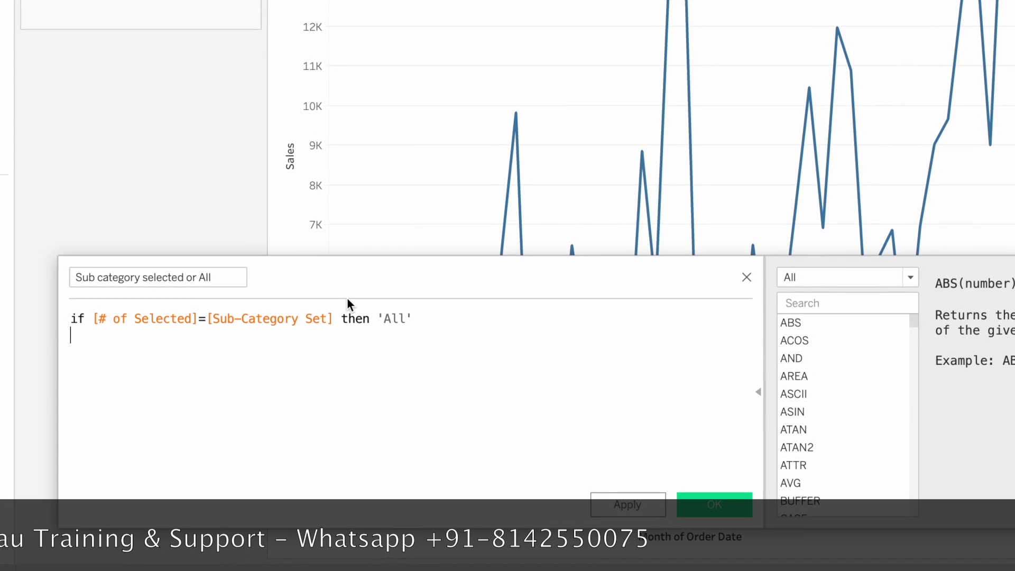
{"action": "type", "text": "else"}
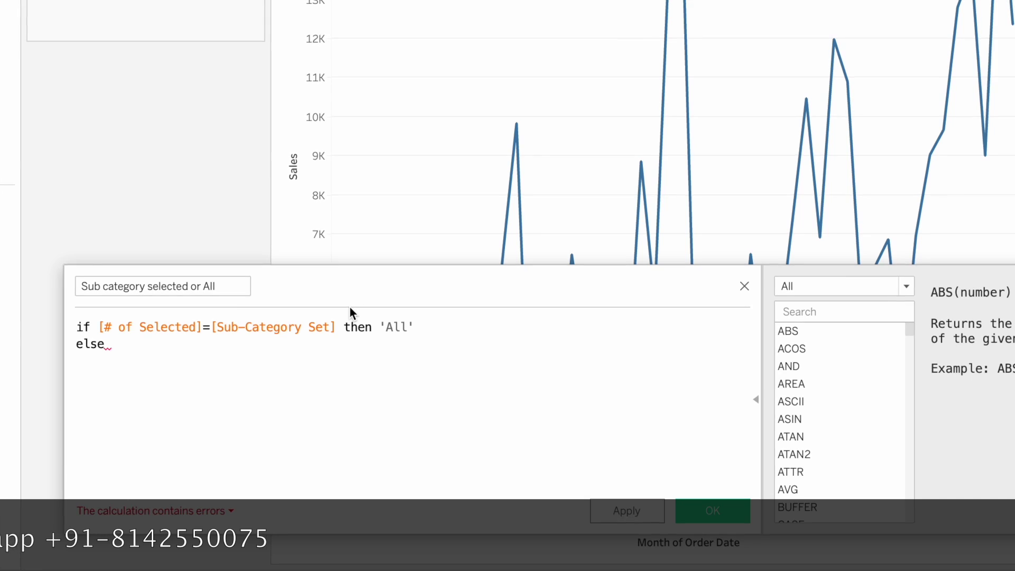
{"action": "type", "text": " sub"}
{"action": "key", "text": "Return"}
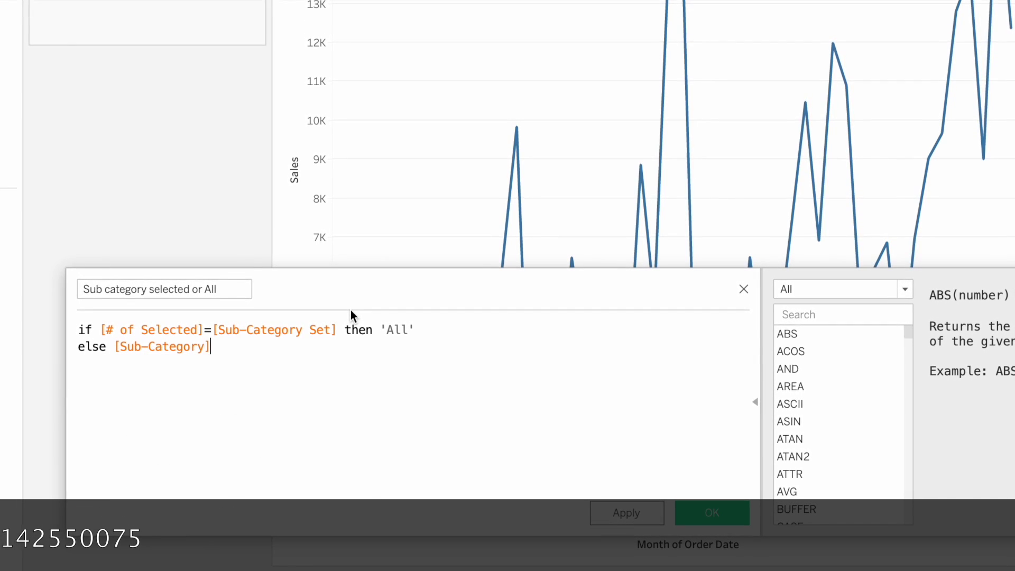
{"action": "key", "text": "Return"}
{"action": "type", "text": "en"}
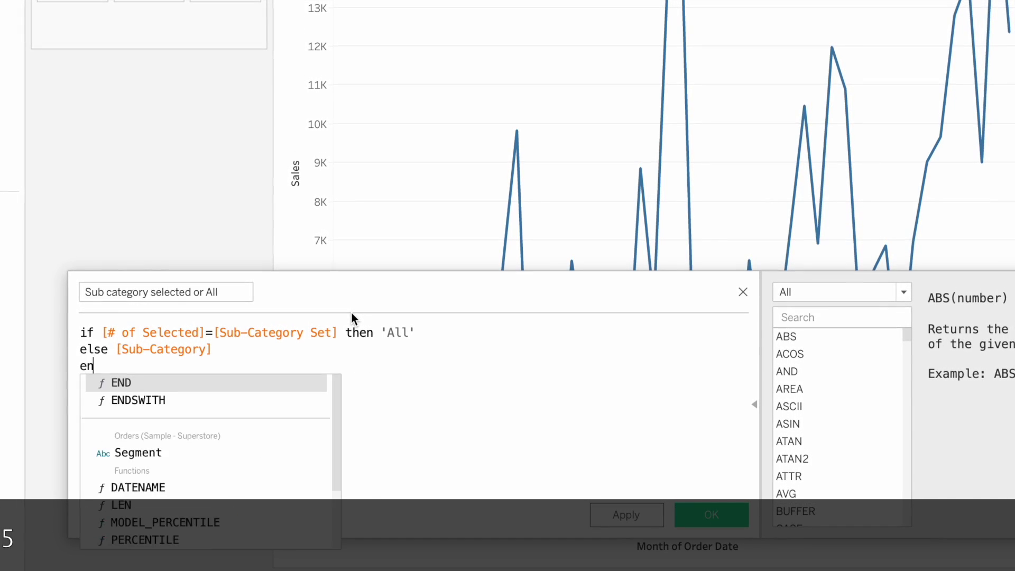
{"action": "key", "text": "Return"}
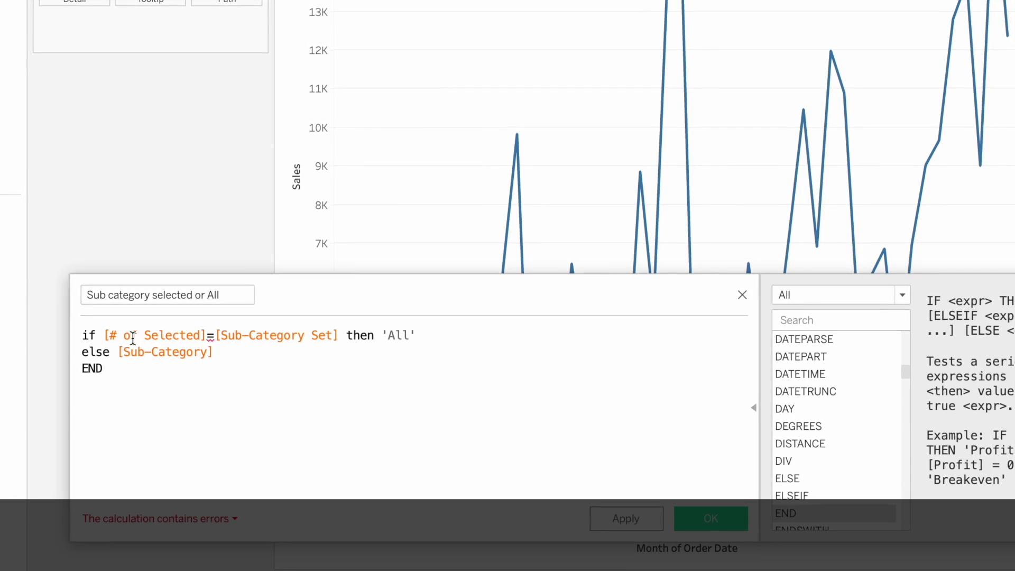
{"action": "left_click", "coordinate": [182, 336]}
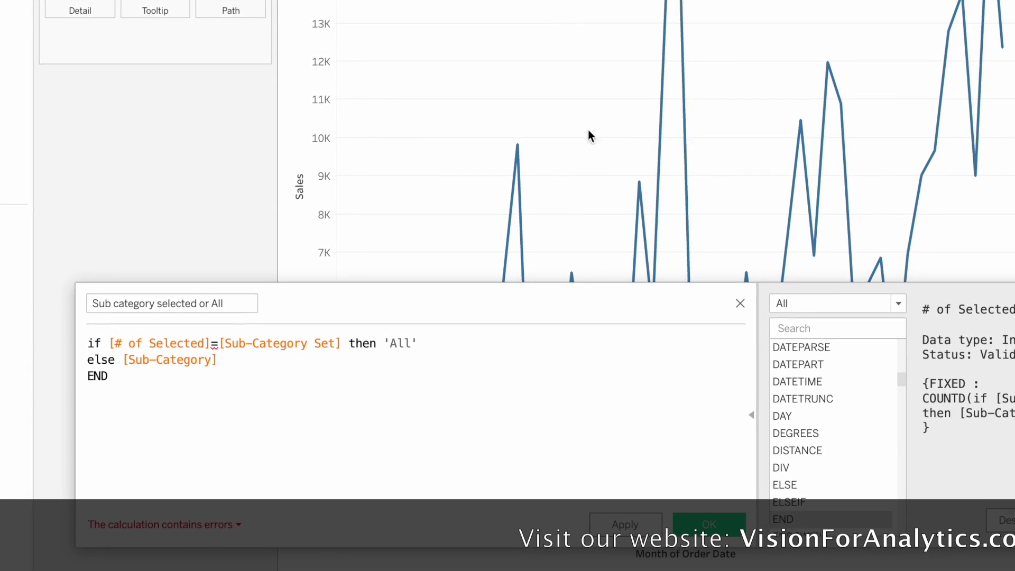
Step: Inspect the field descriptions and the calculation's error details
{"action": "left_click", "coordinate": [287, 347]}
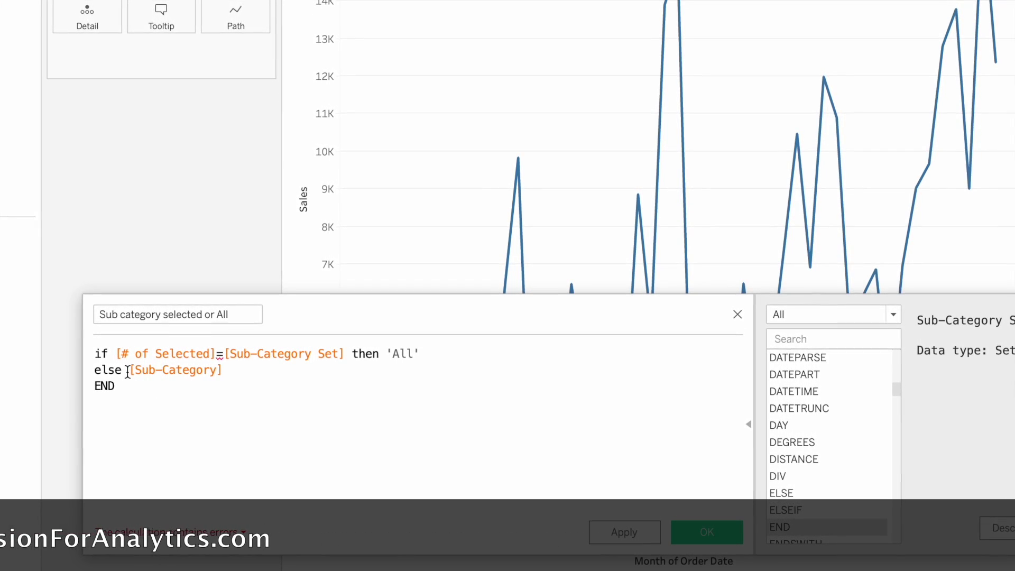
{"action": "left_click_drag", "start_coordinate": [128, 372], "coordinate": [227, 371]}
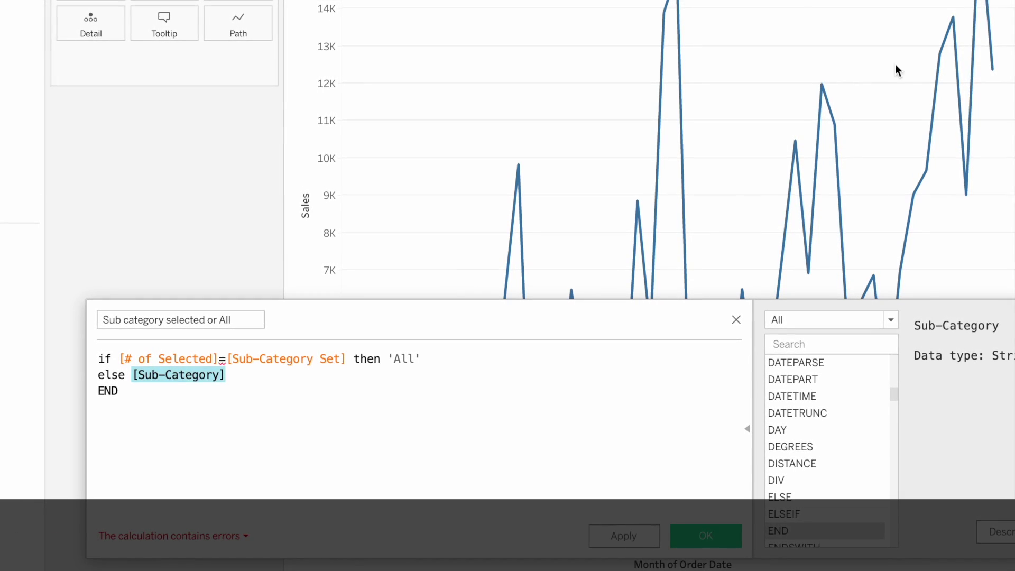
{"action": "left_click_drag", "start_coordinate": [397, 331], "coordinate": [336, 211]}
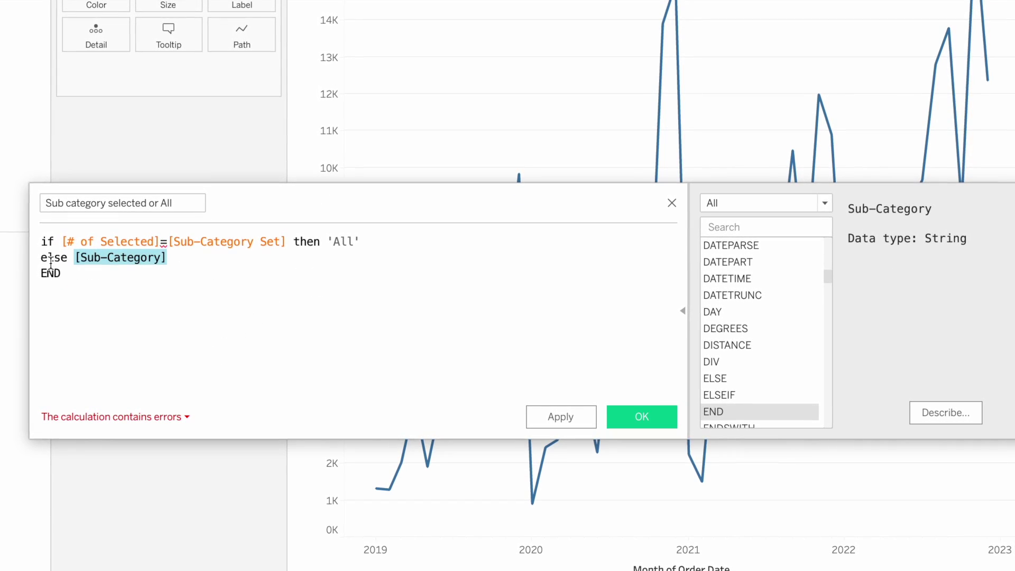
{"action": "left_click", "coordinate": [133, 243]}
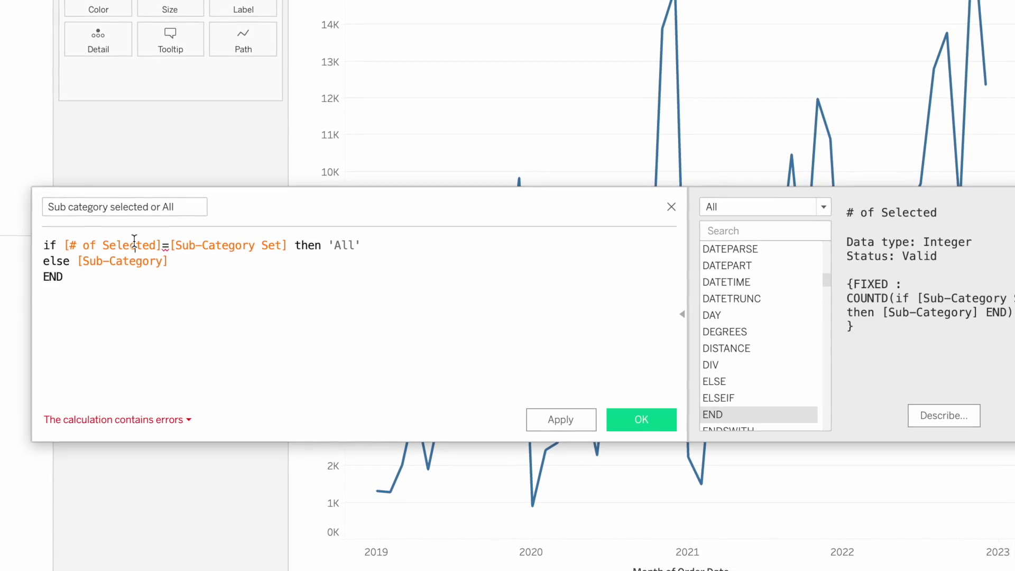
{"action": "left_click", "coordinate": [129, 421]}
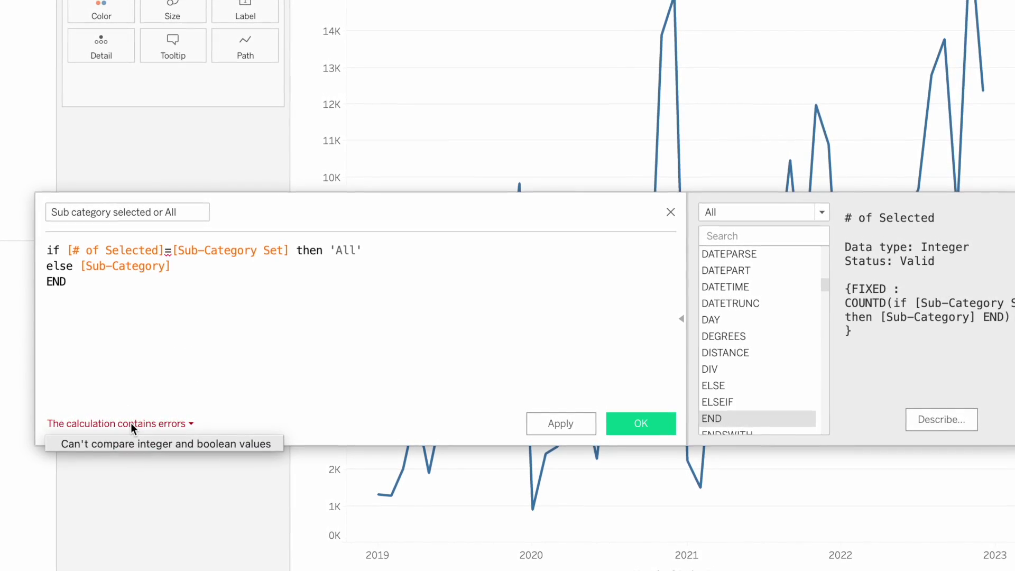
{"action": "left_click", "coordinate": [217, 253]}
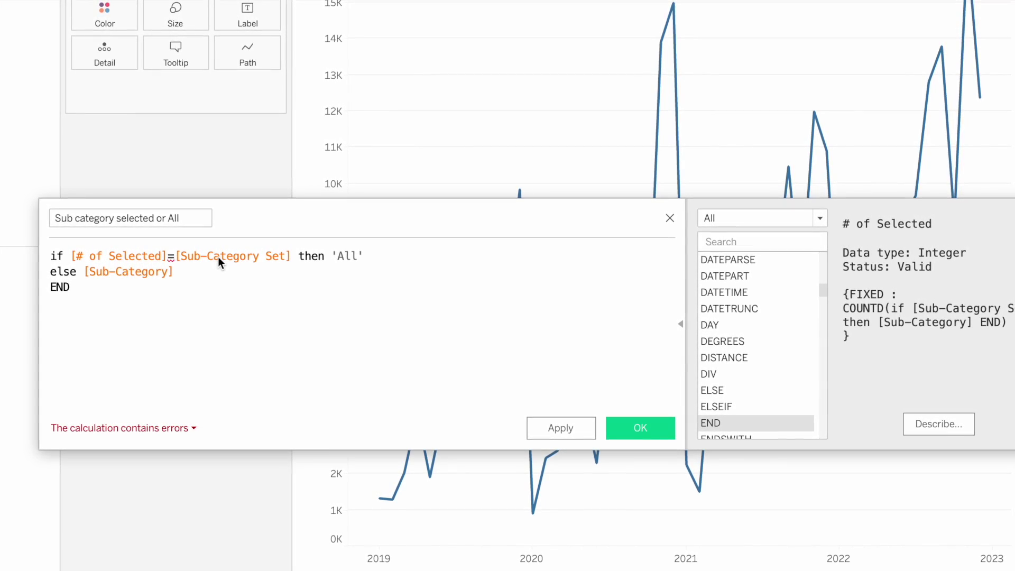
Step: Replace [Sub-Category Set] in the formula with [# of Sub-Category]
{"action": "double_click", "coordinate": [222, 255]}
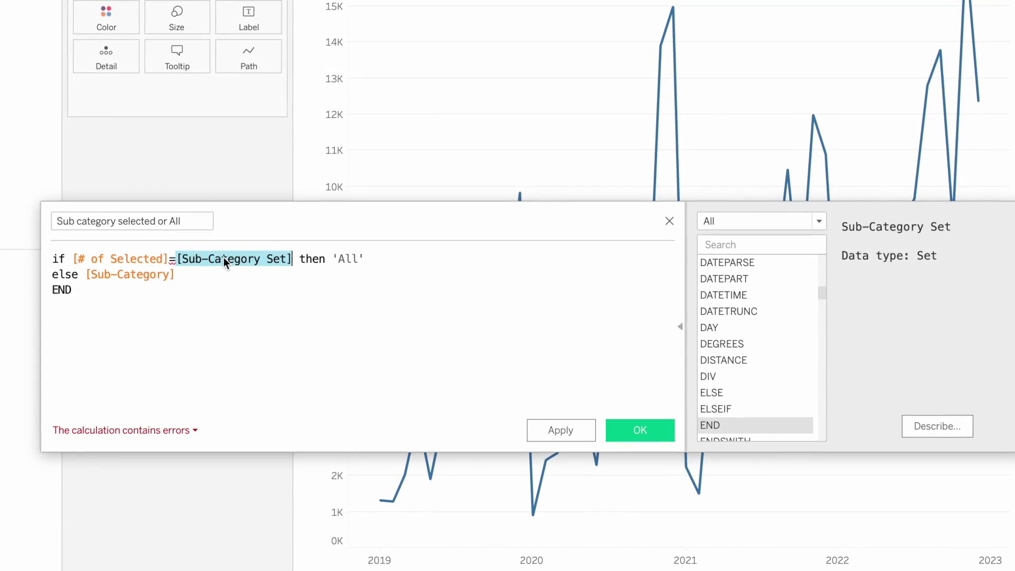
{"action": "type", "text": "#"}
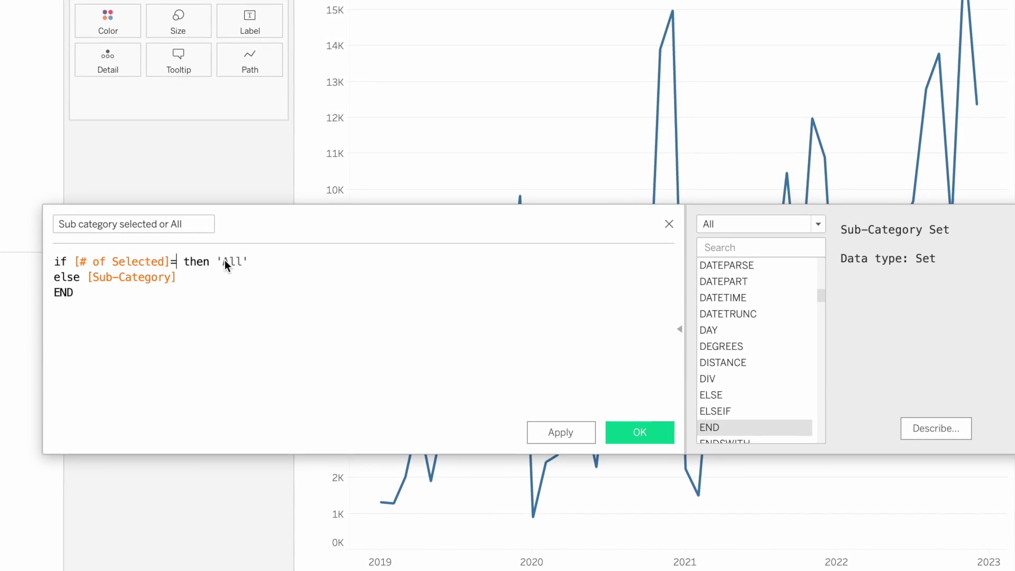
{"action": "key", "text": "BackSpace"}
{"action": "type", "text": "of"}
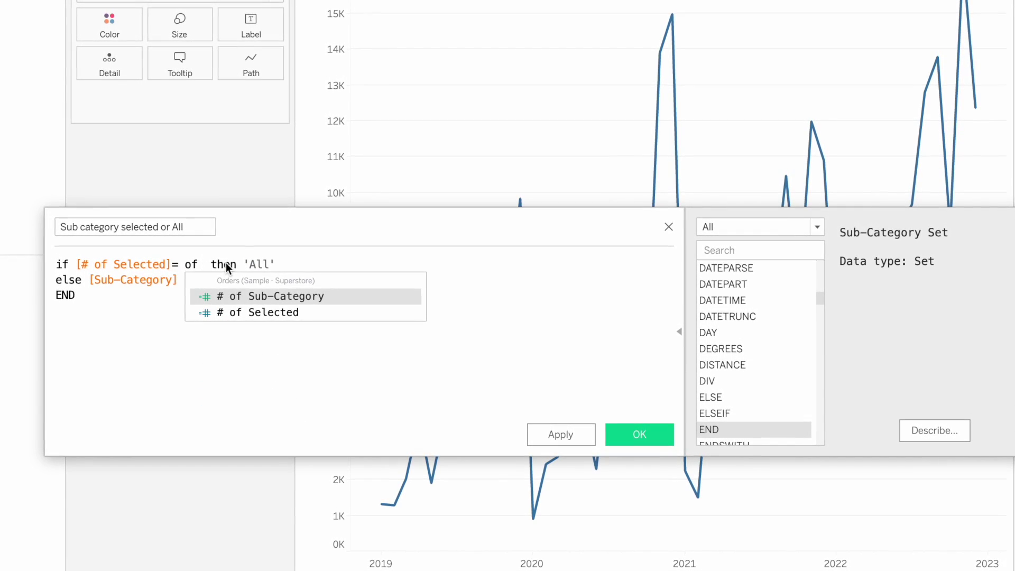
{"action": "left_click", "coordinate": [234, 299]}
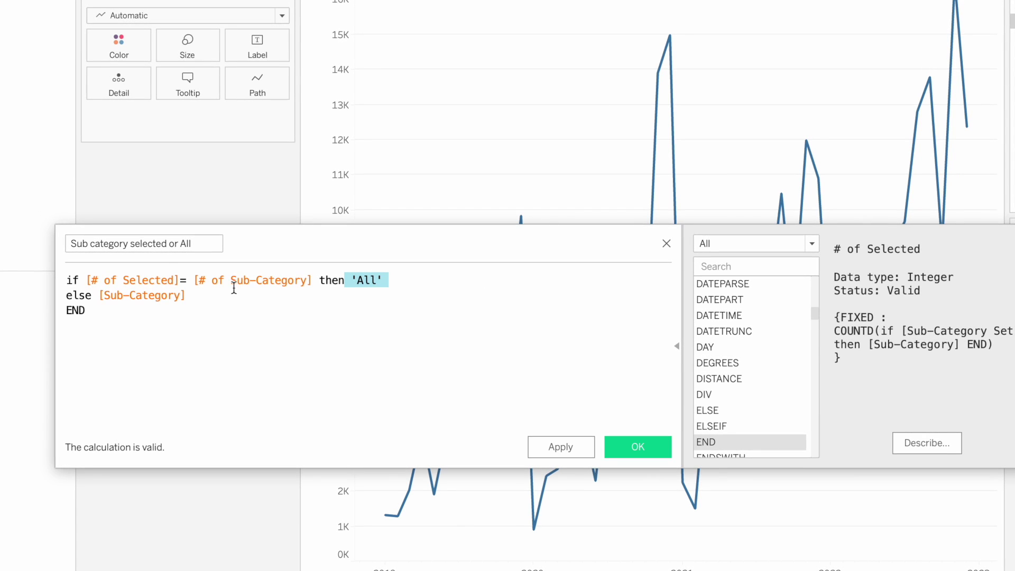
{"action": "left_click", "coordinate": [148, 297]}
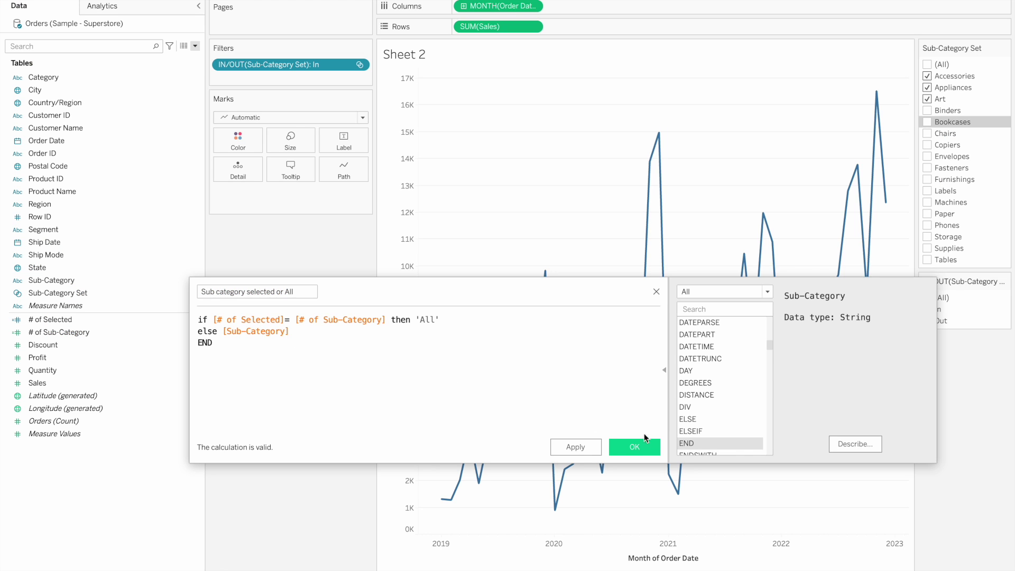
Step: Save the calculation, put it on Color, and highlight the Accessories, Appliances and Art lines
{"action": "left_click", "coordinate": [635, 447]}
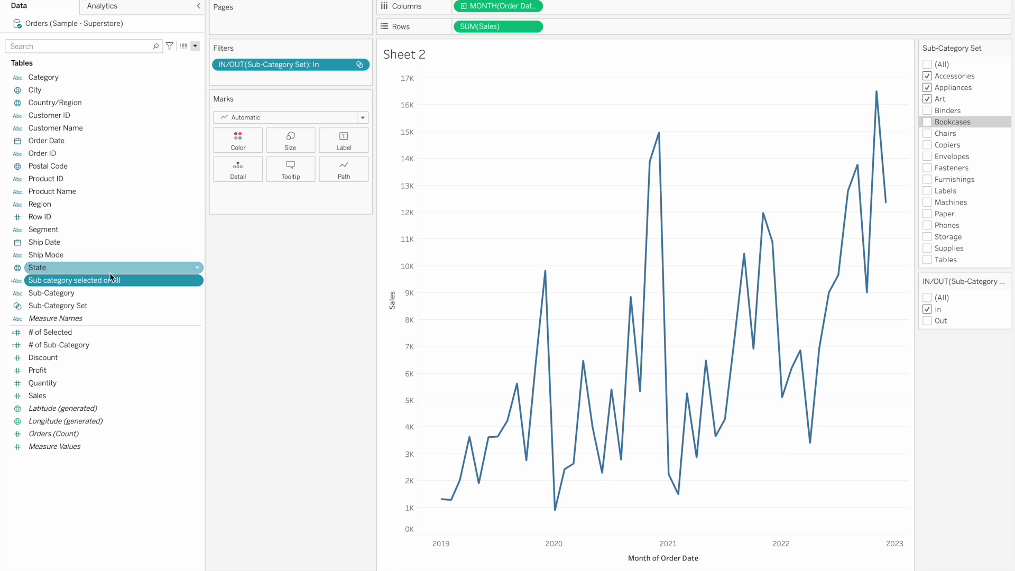
{"action": "left_click_drag", "start_coordinate": [94, 278], "coordinate": [236, 138]}
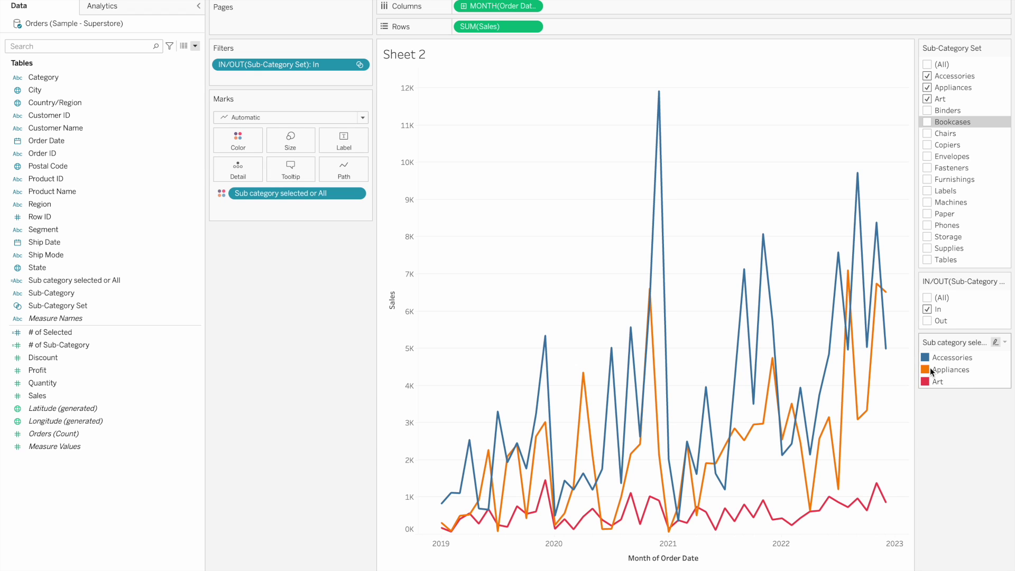
{"action": "left_click", "coordinate": [940, 358]}
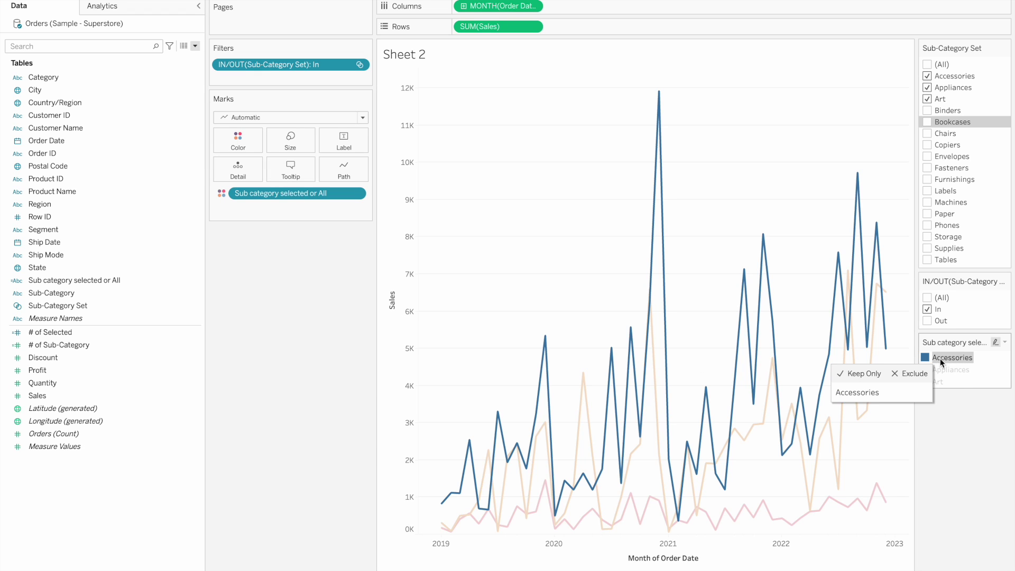
{"action": "left_click", "coordinate": [960, 369]}
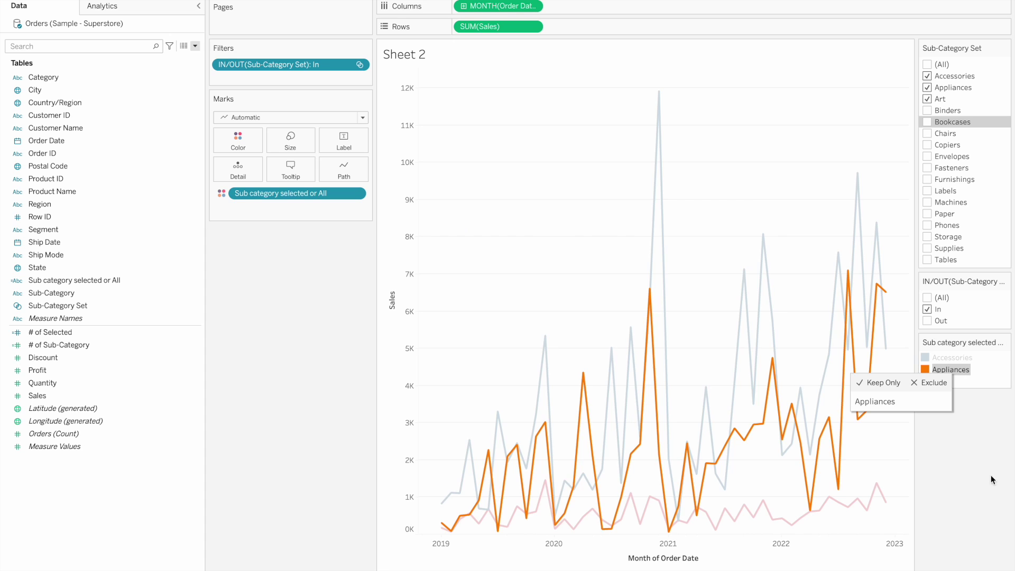
{"action": "left_click", "coordinate": [942, 380]}
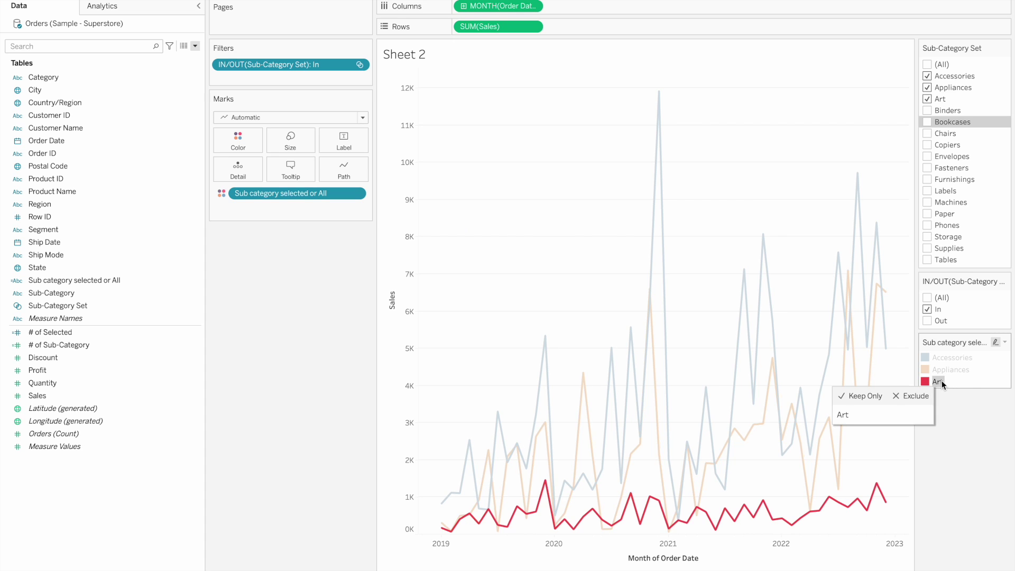
{"action": "left_click", "coordinate": [949, 456]}
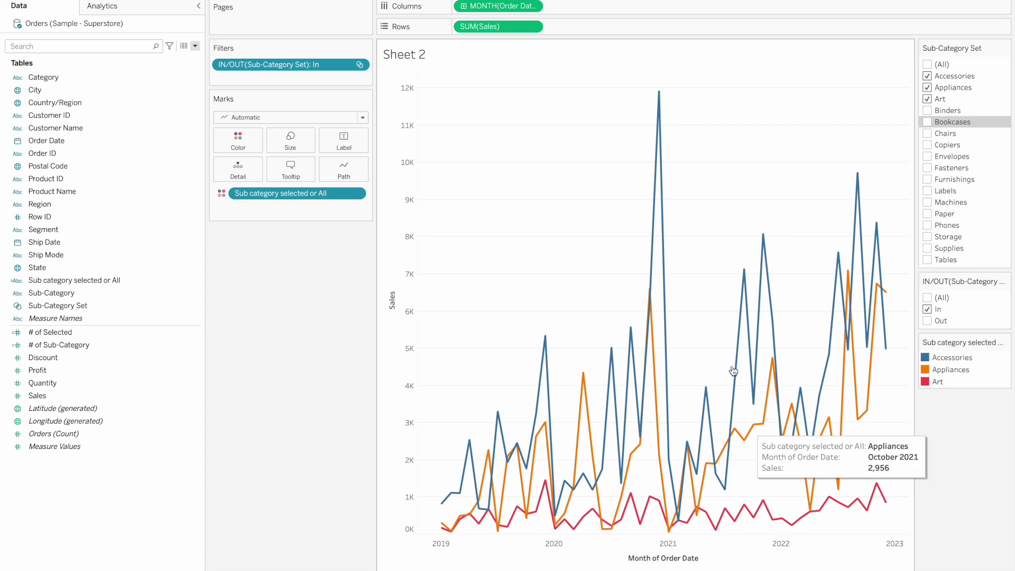
Step: Select all sub-categories to get one All line, deselect Accessories, then clear every set member
{"action": "left_click", "coordinate": [928, 65]}
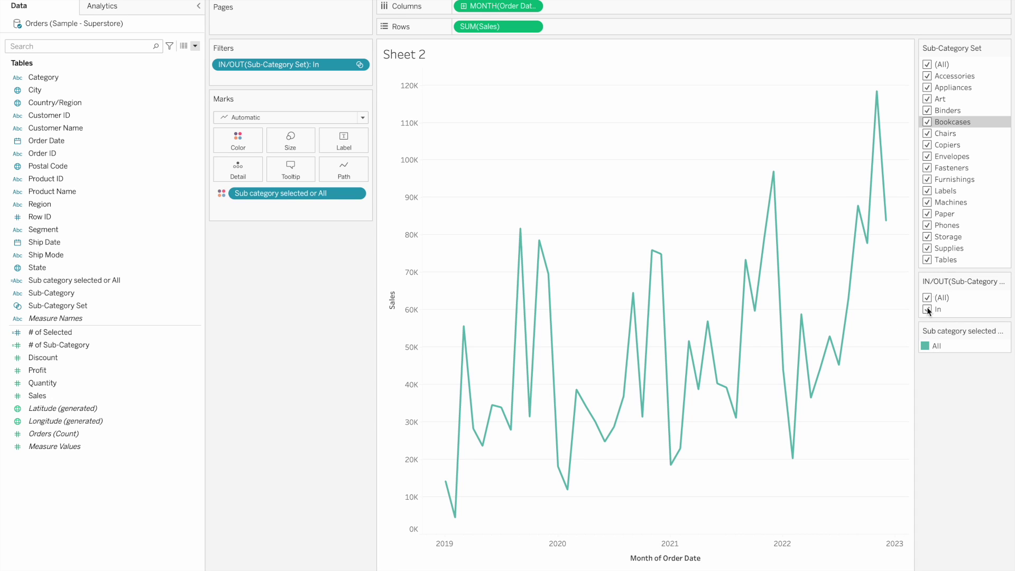
{"action": "left_click", "coordinate": [927, 77]}
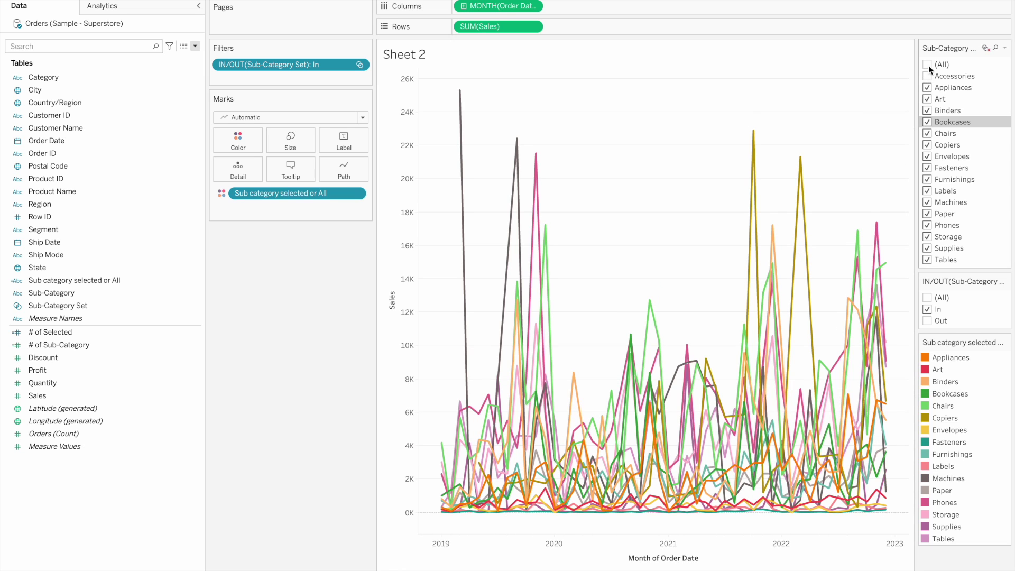
{"action": "left_click", "coordinate": [928, 64]}
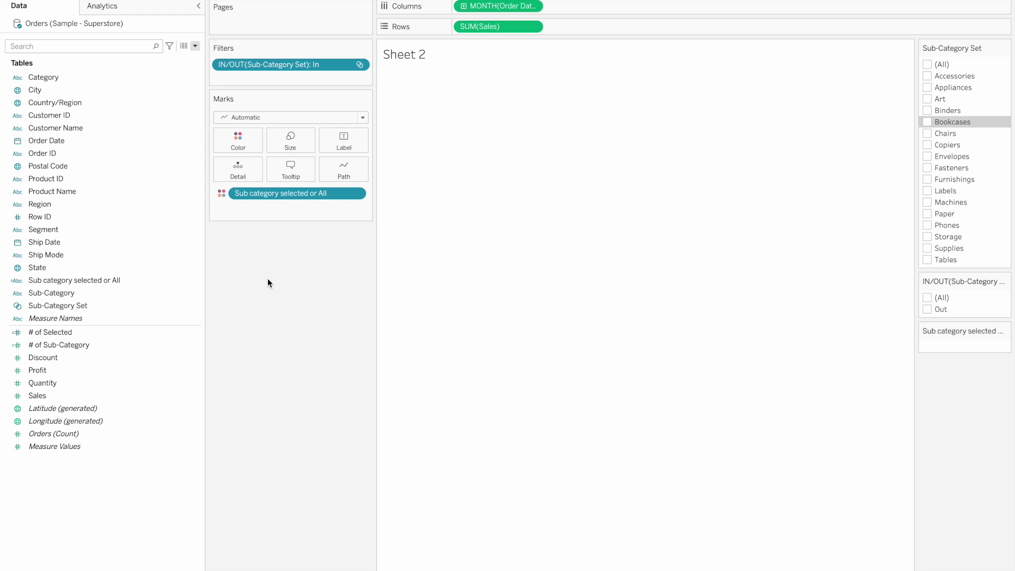